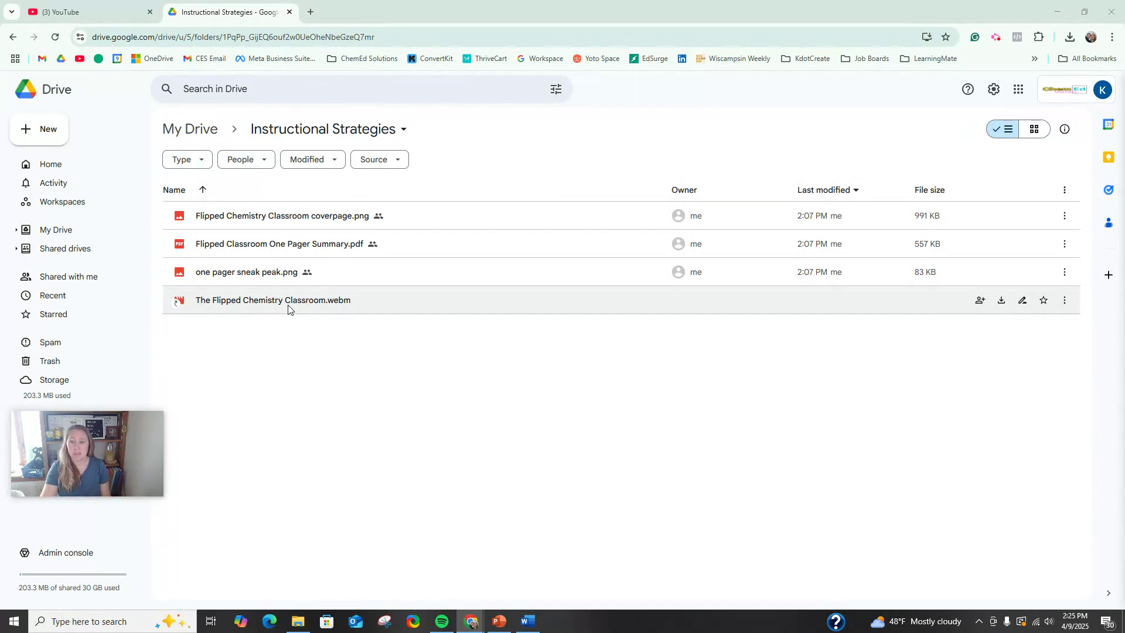
Step: Check the file options for The Flipped Chemistry Classroom.webm in Drive and look at the local video copy in File Explorer
right_click(288, 306)
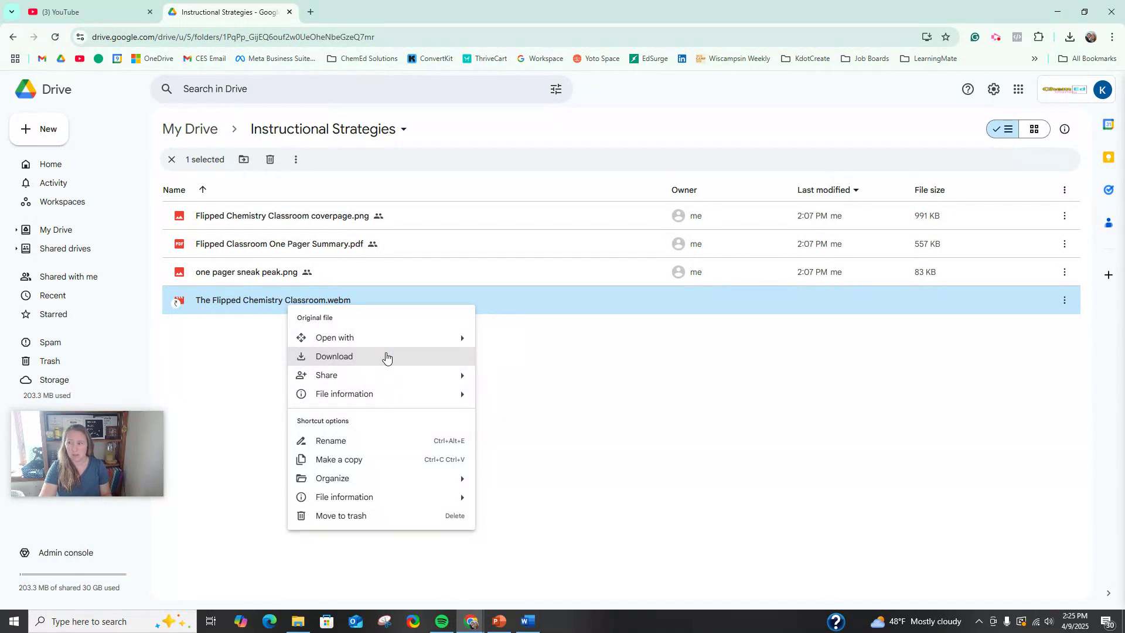
click(558, 369)
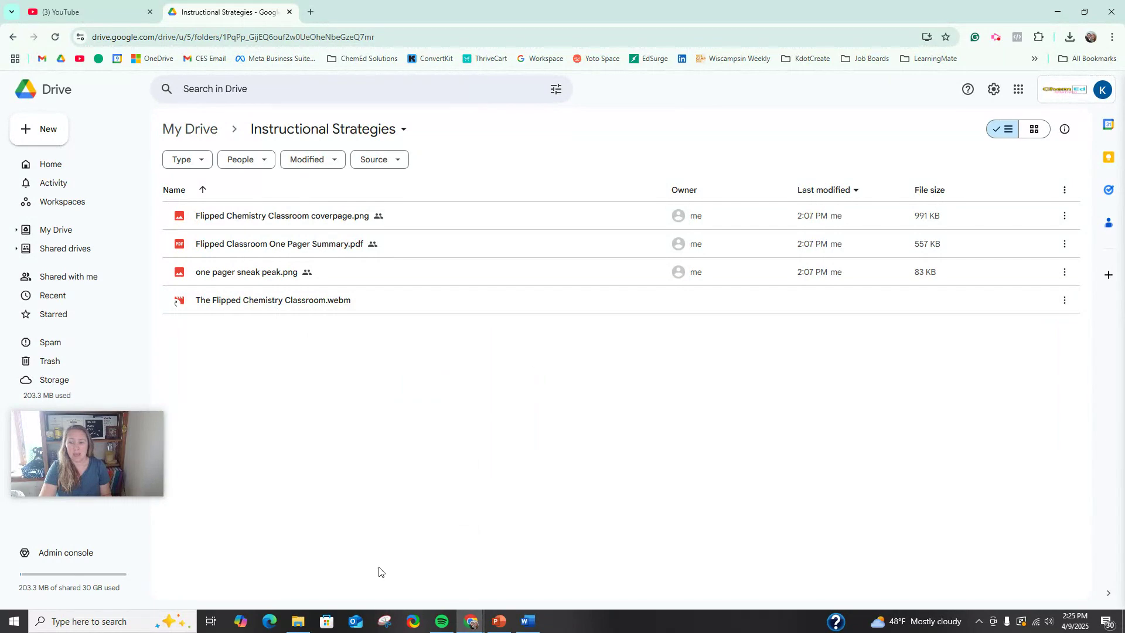
click(299, 623)
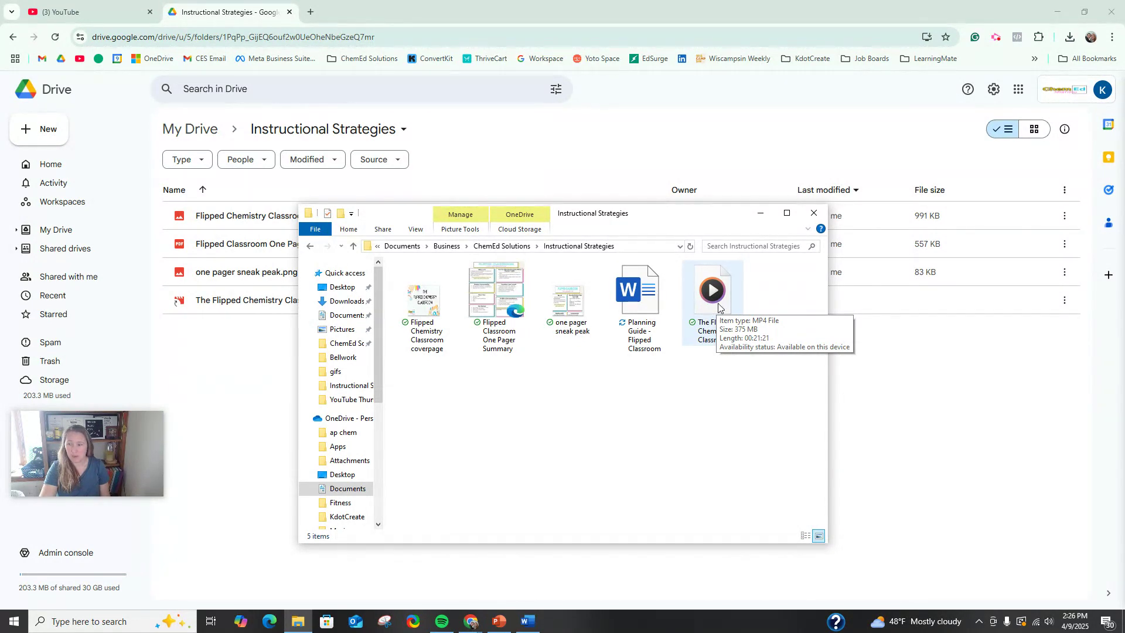
click(605, 367)
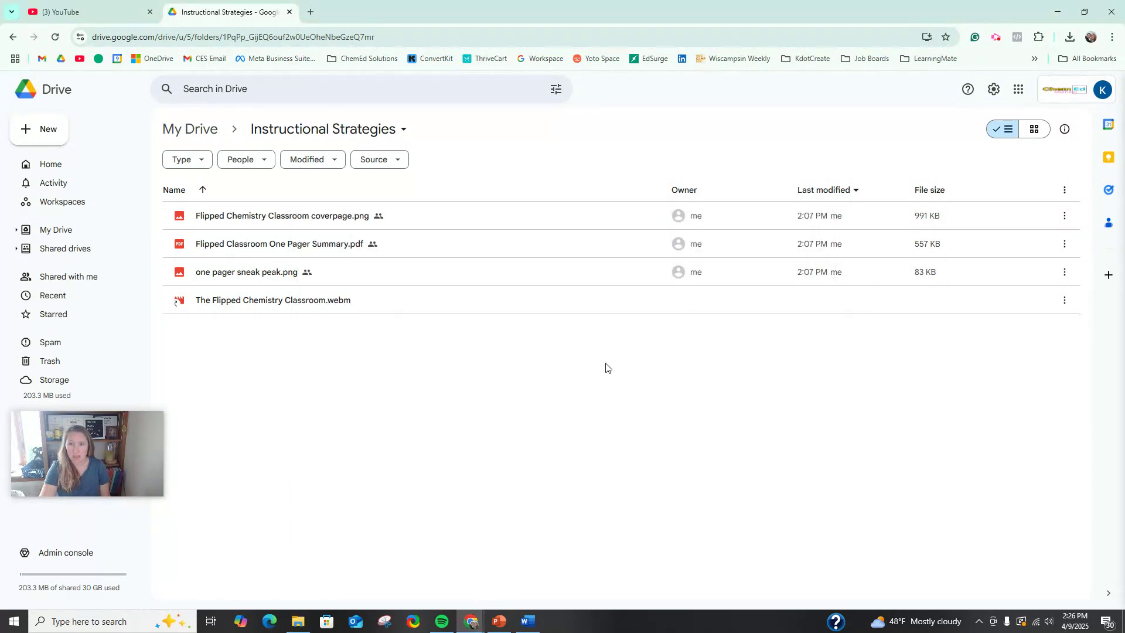
Step: Switch to YouTube and open the channel's own videos in YouTube Studio
click(71, 16)
mouse_move(423, 314)
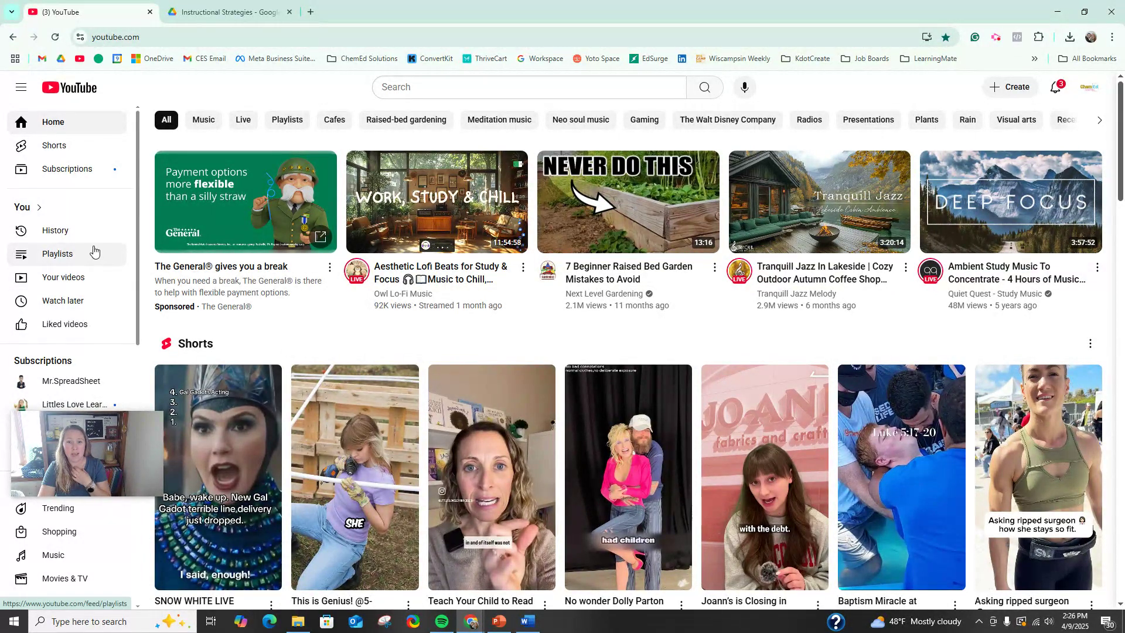
click(74, 277)
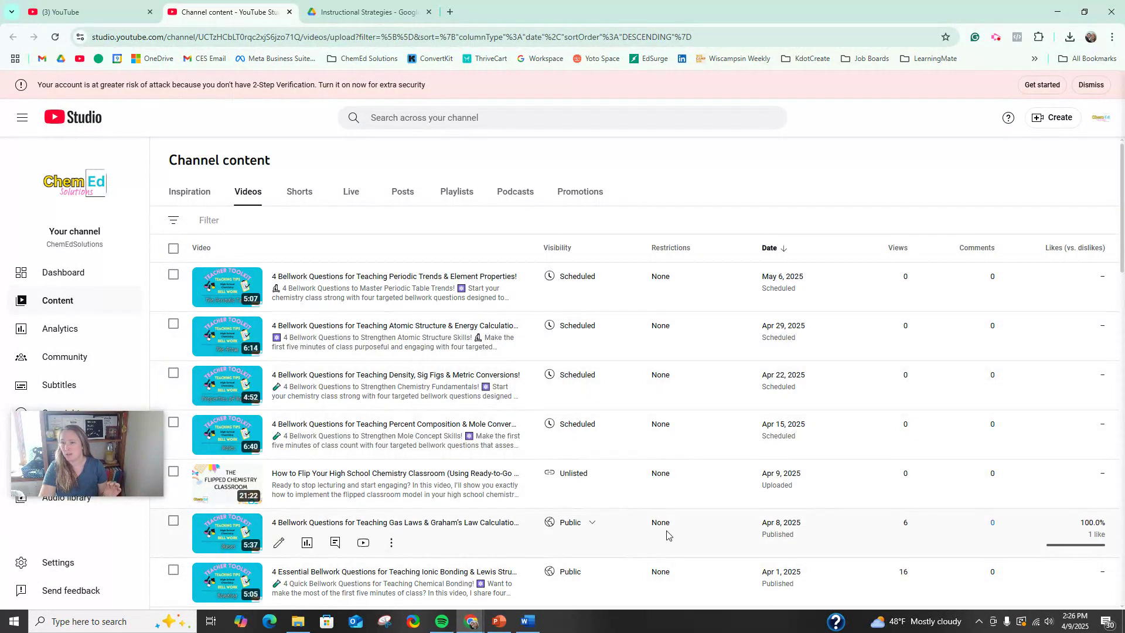
Step: Look through the channel's video list and examine what the visibility setting of the flipped chemistry classroom video means
scroll(607, 528, down, 2)
scroll(606, 530, down, 2)
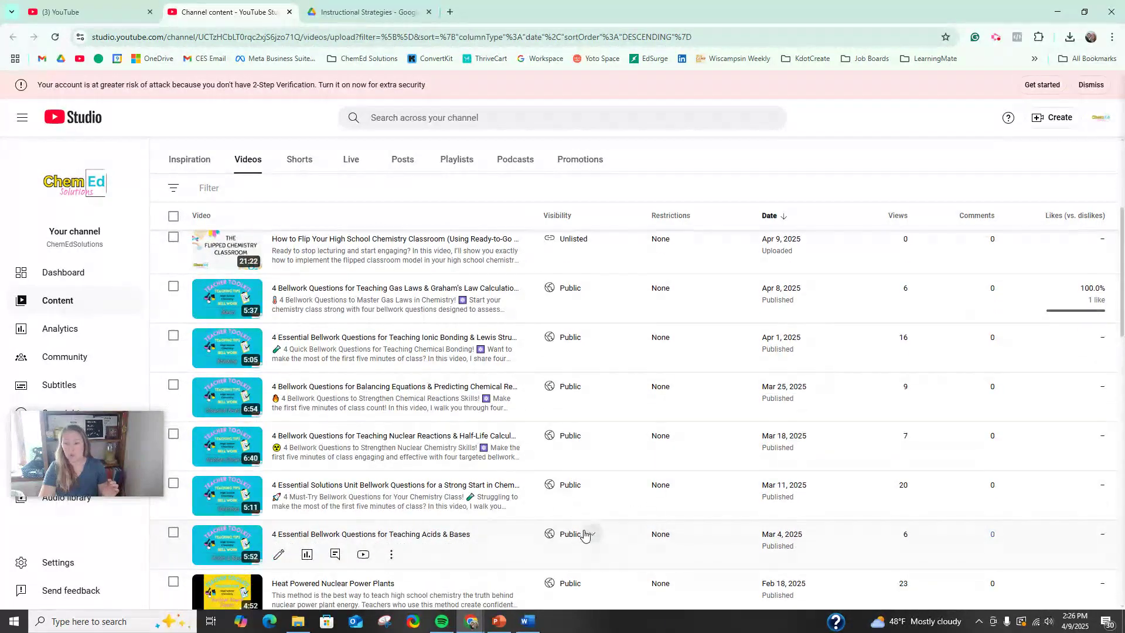
scroll(583, 534, down, 9)
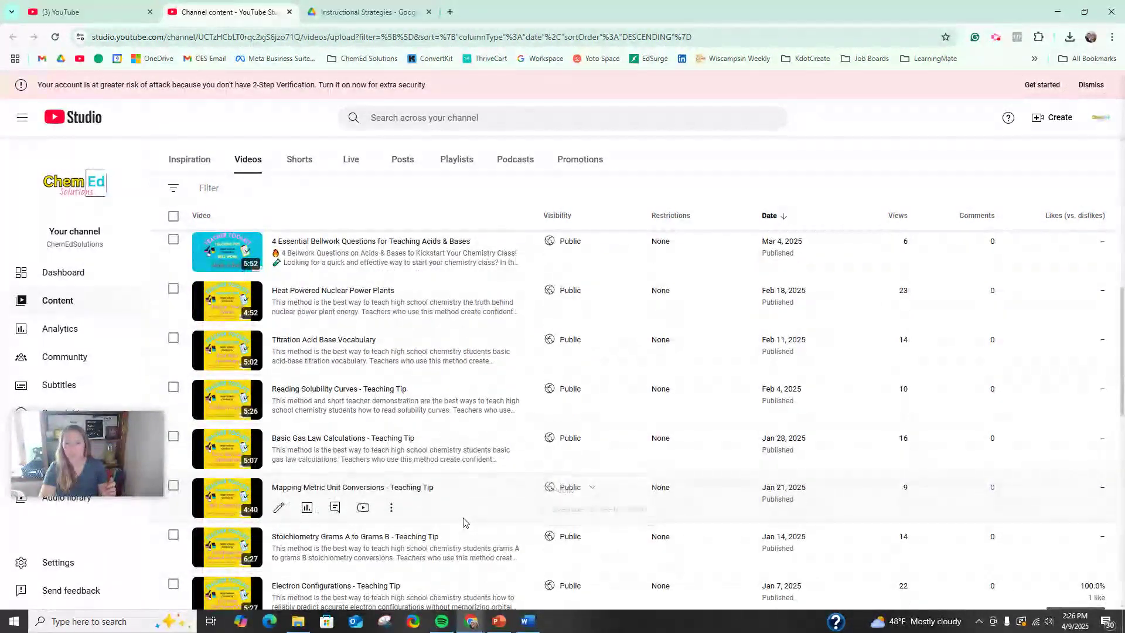
scroll(460, 532, up, 12)
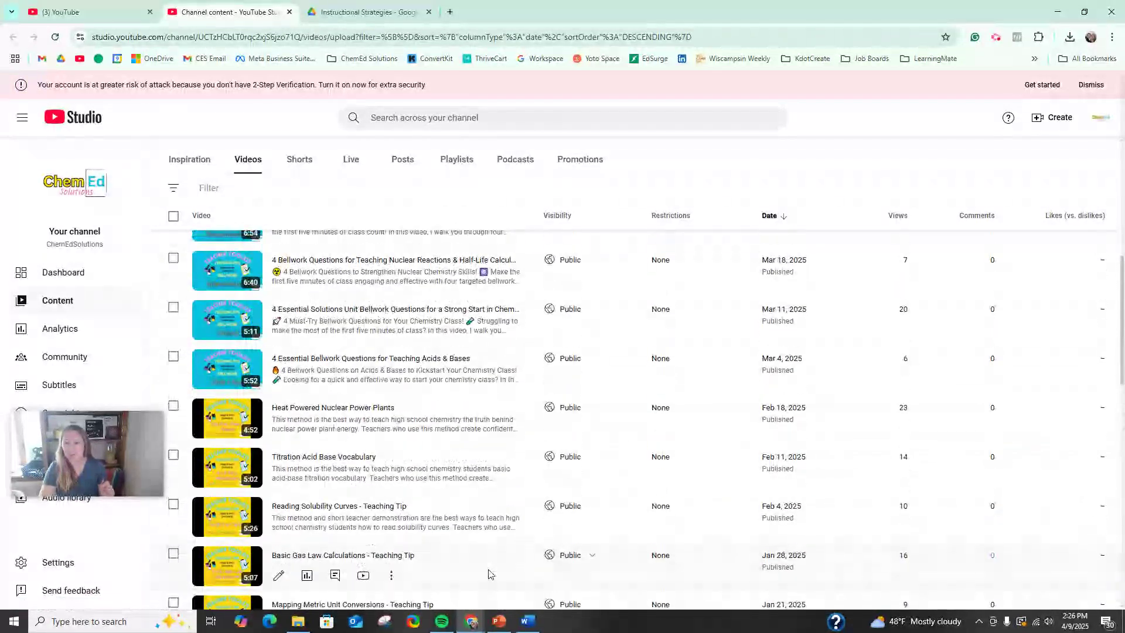
scroll(444, 572, up, 4)
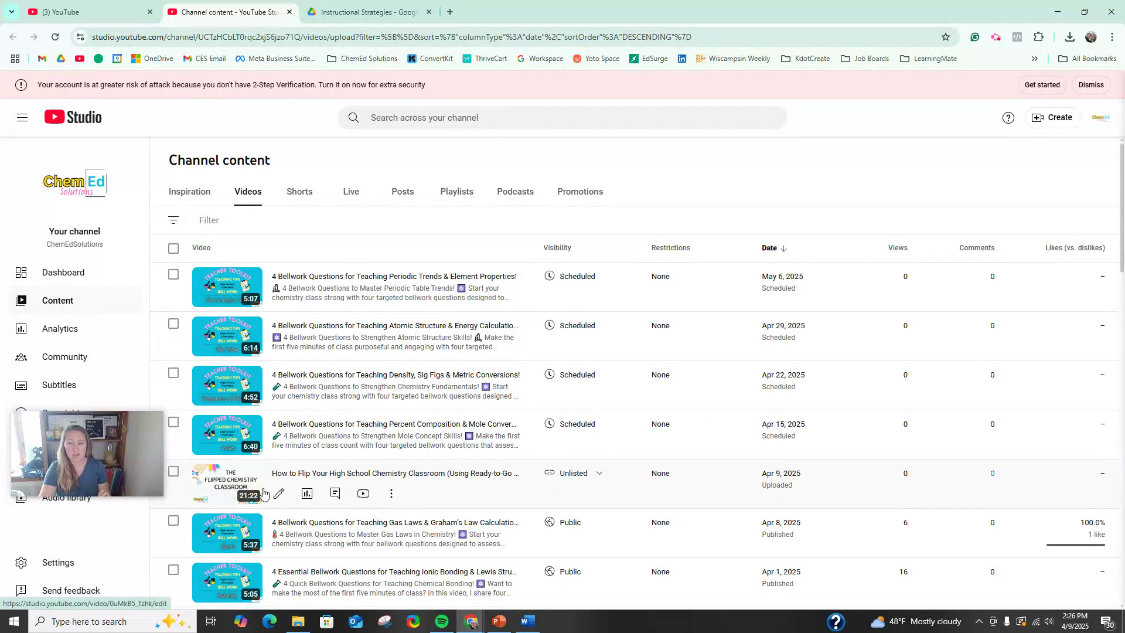
mouse_move(586, 479)
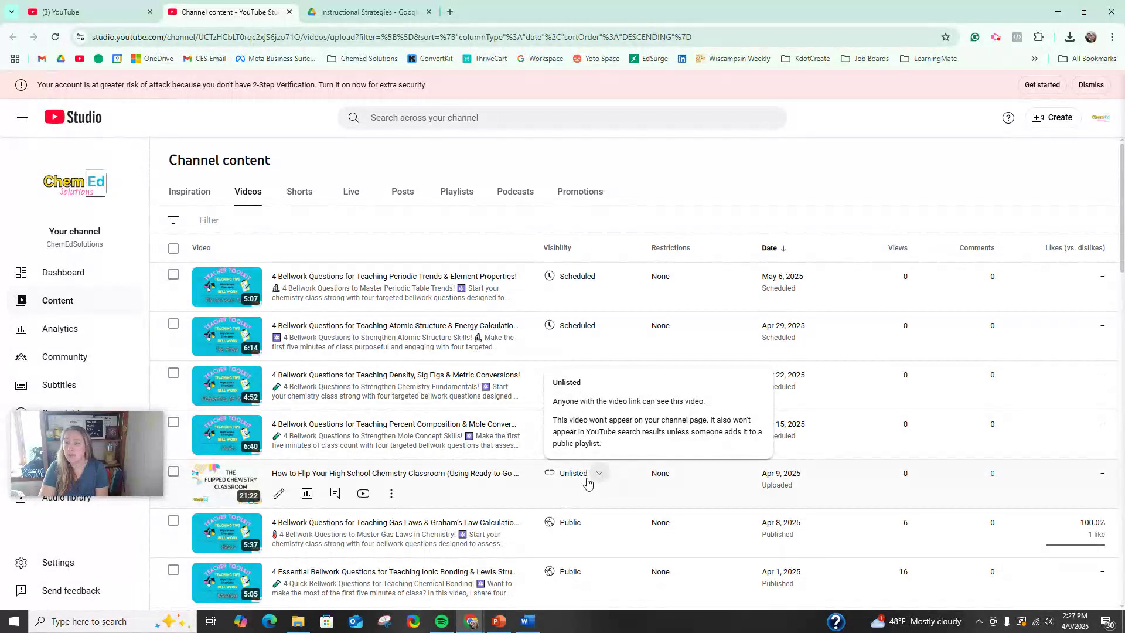
scroll(281, 381, down, 1)
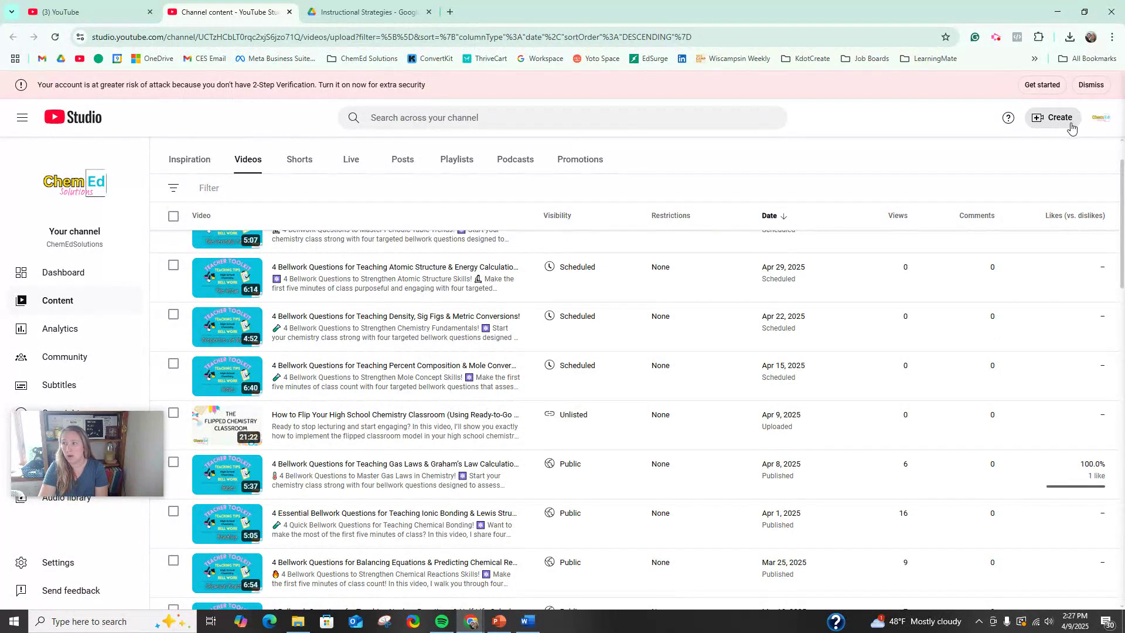
Step: Upload the video file The Flipped Chemistry Classroom from the Instructional Strategies folder to the channel
click(1046, 122)
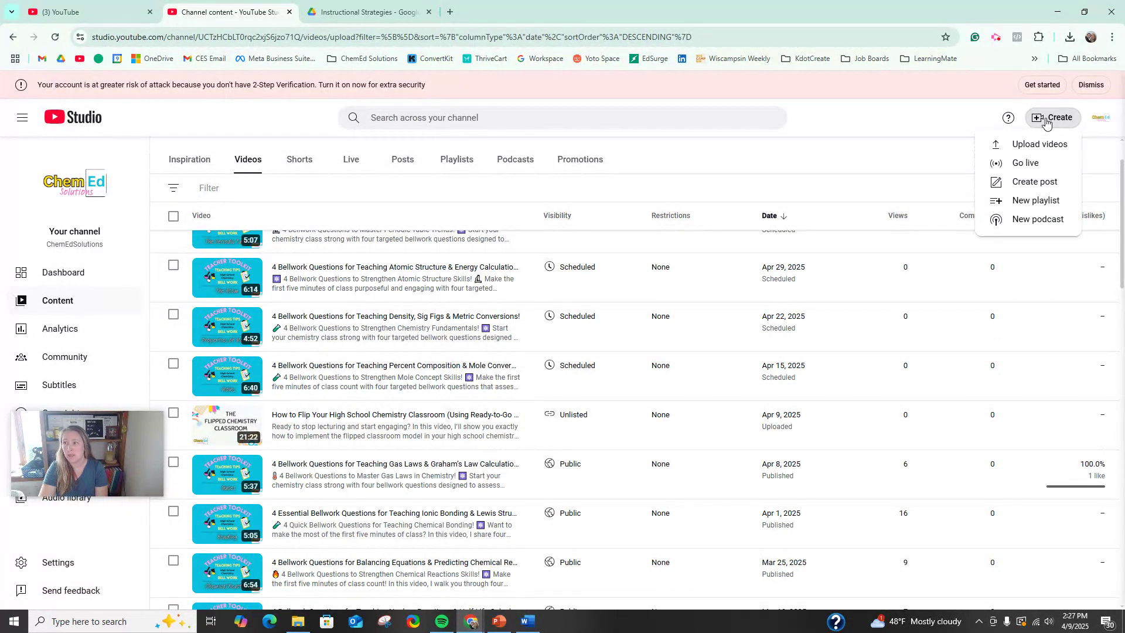
click(1049, 149)
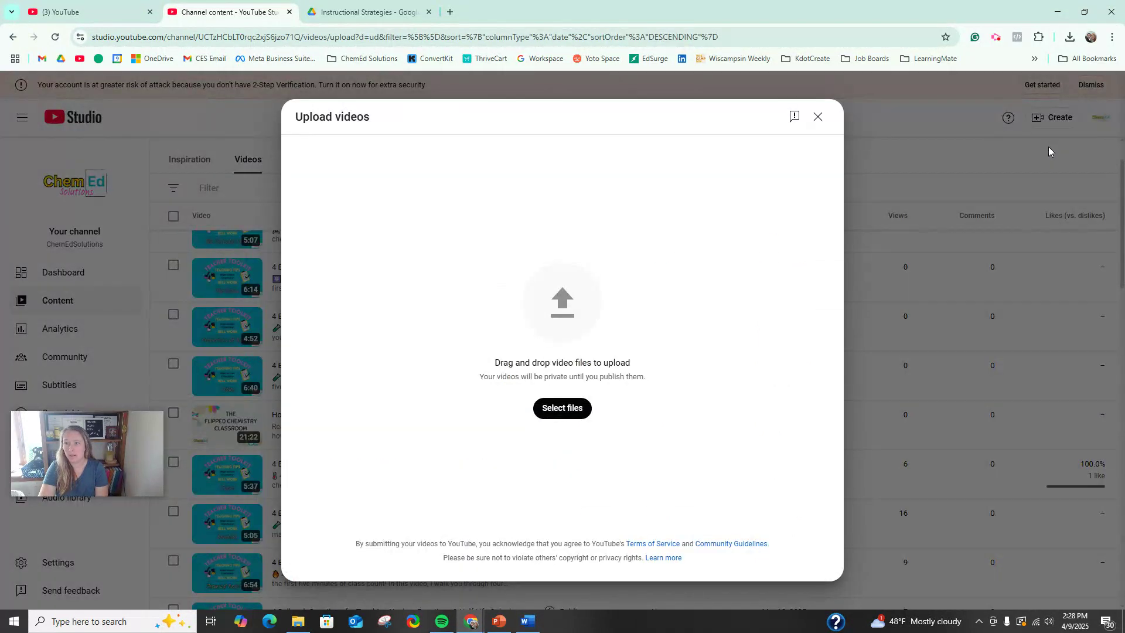
click(577, 411)
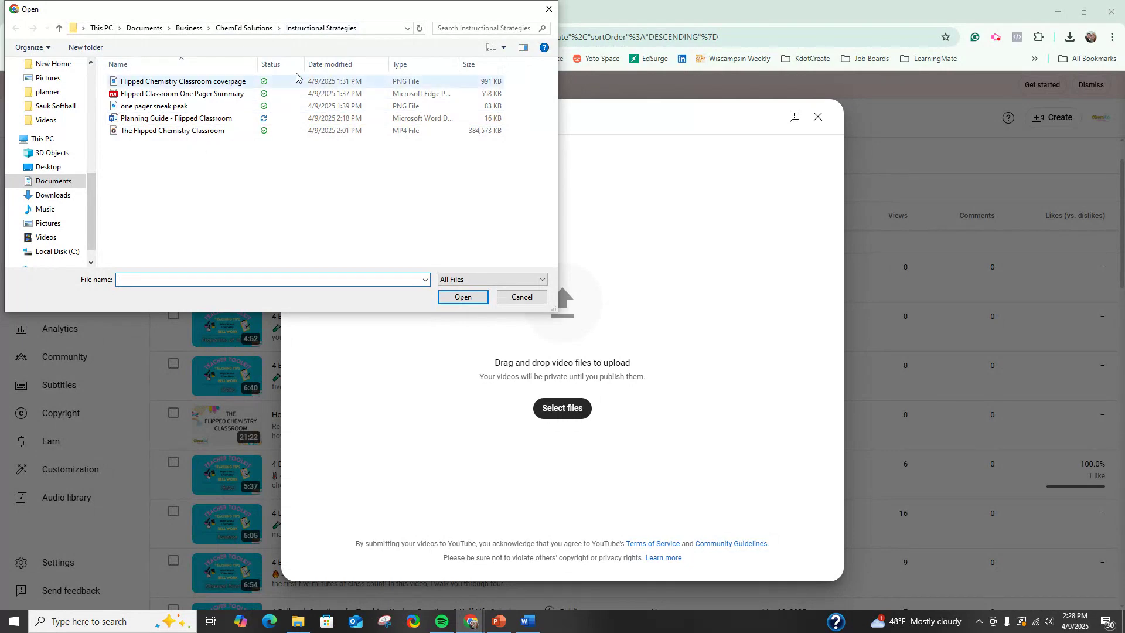
click(184, 135)
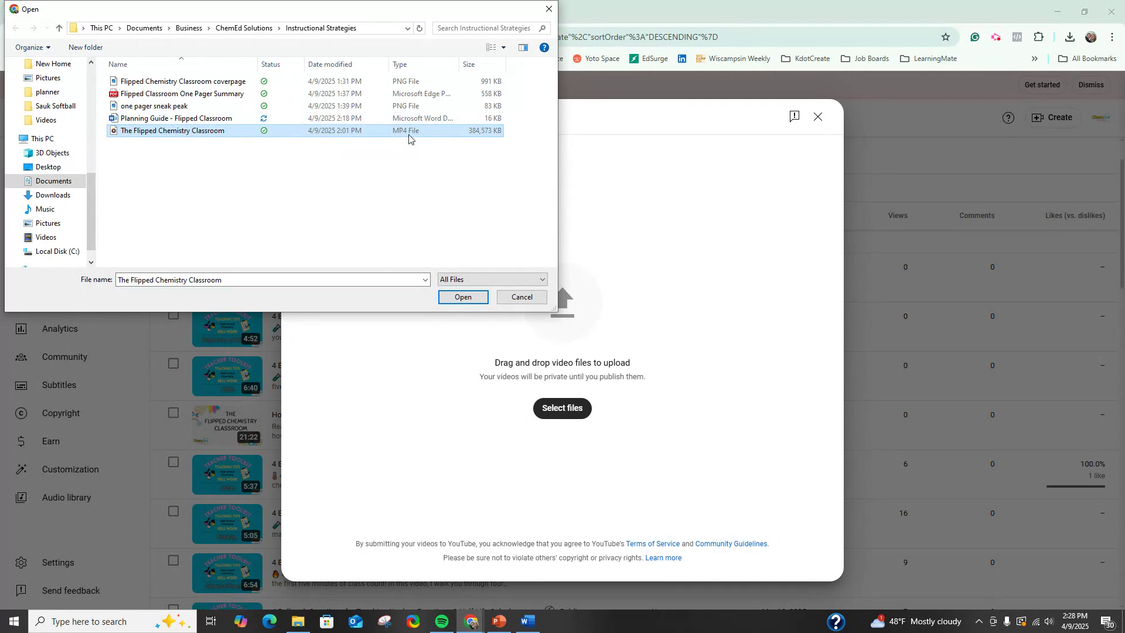
click(463, 297)
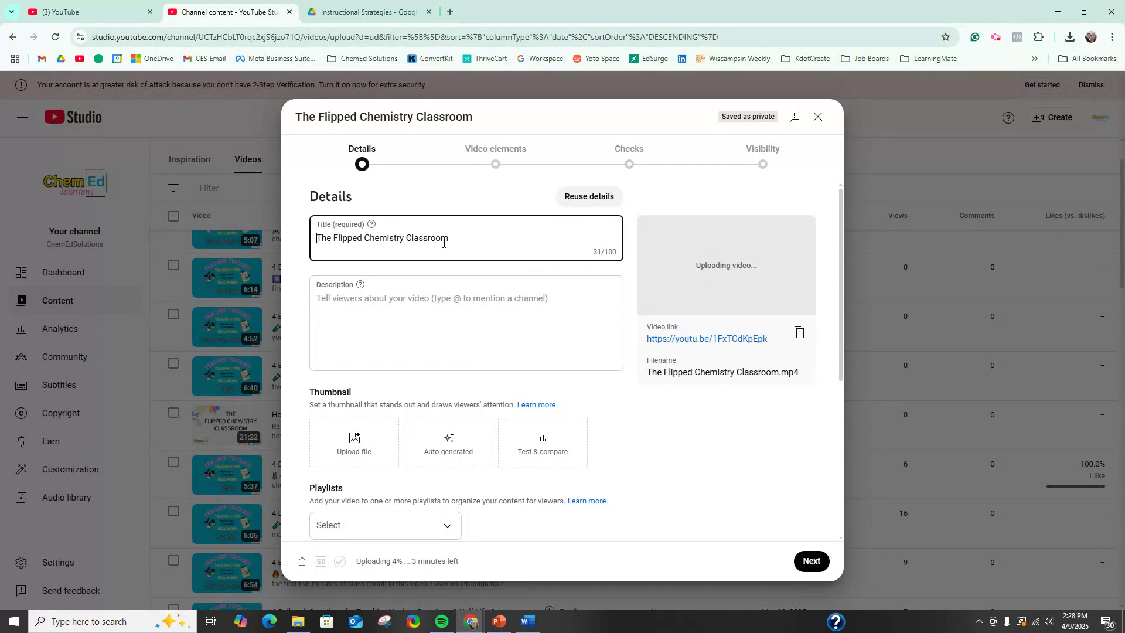
Step: Enter the video description "This video is about the flipped chemistry classroom."
click(355, 305)
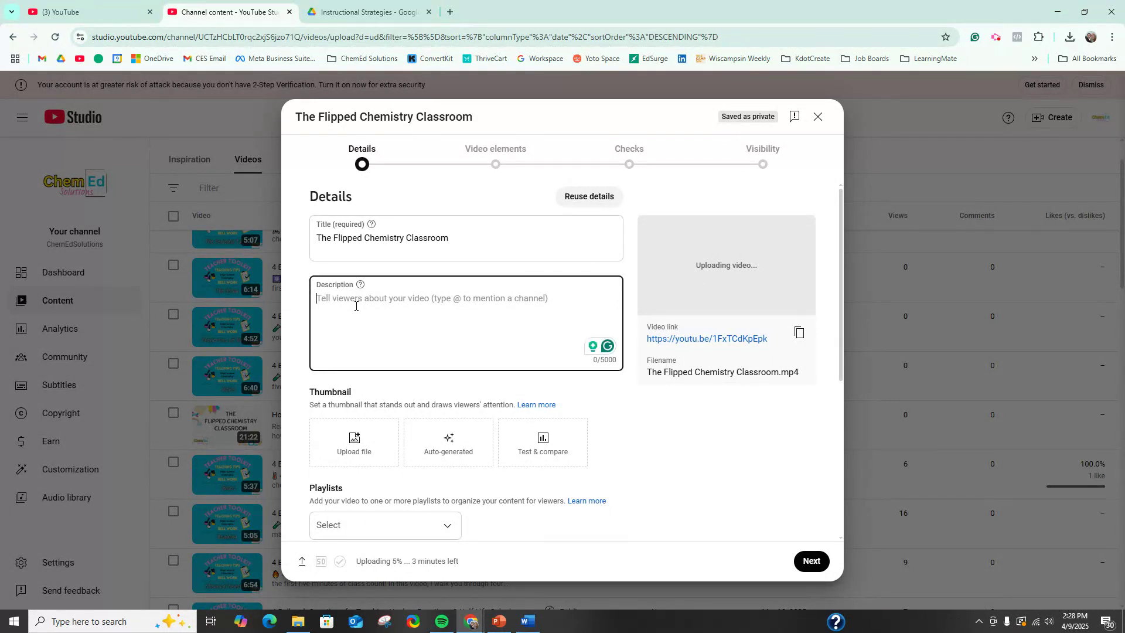
text(This w)
text(i)
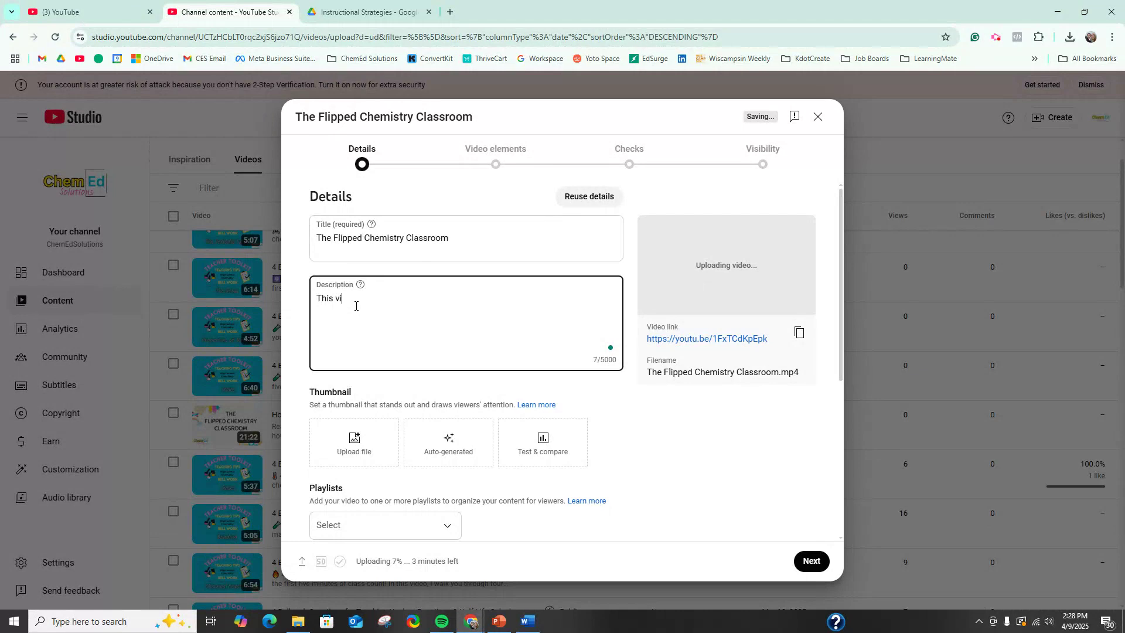
text(deo is about th)
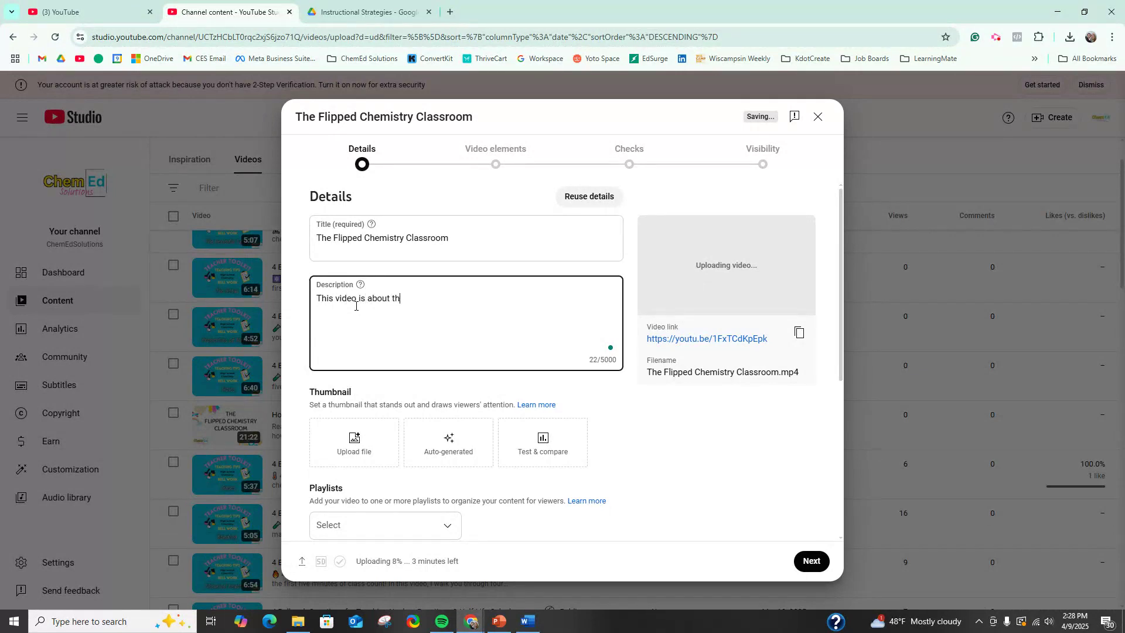
text(e flipped chemisr)
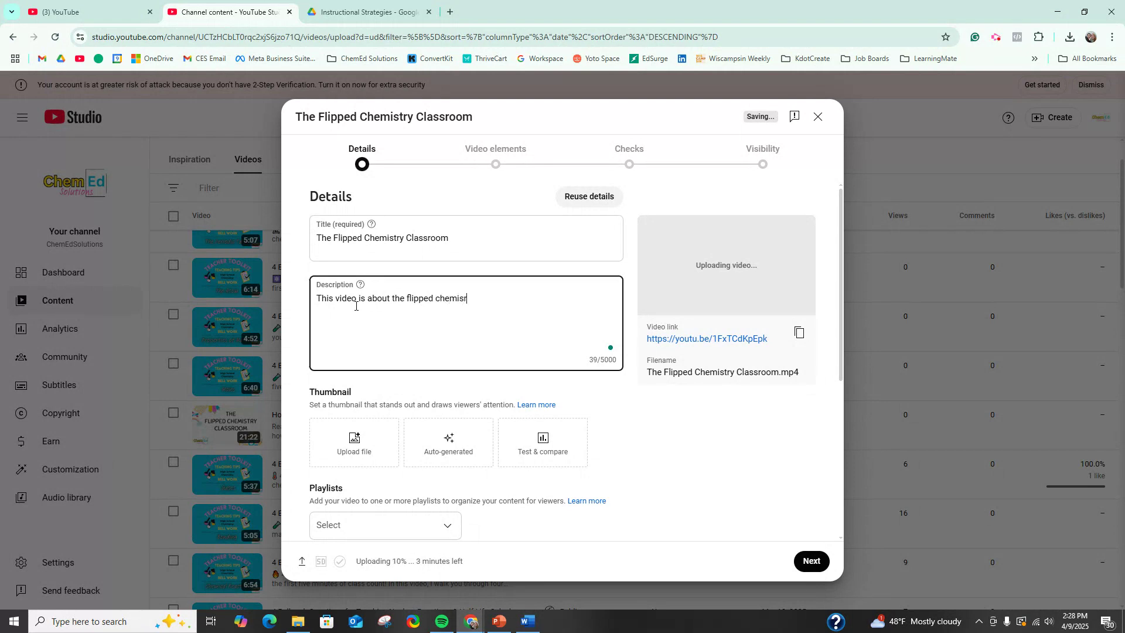
key(BackSpace)
text(try classroom.)
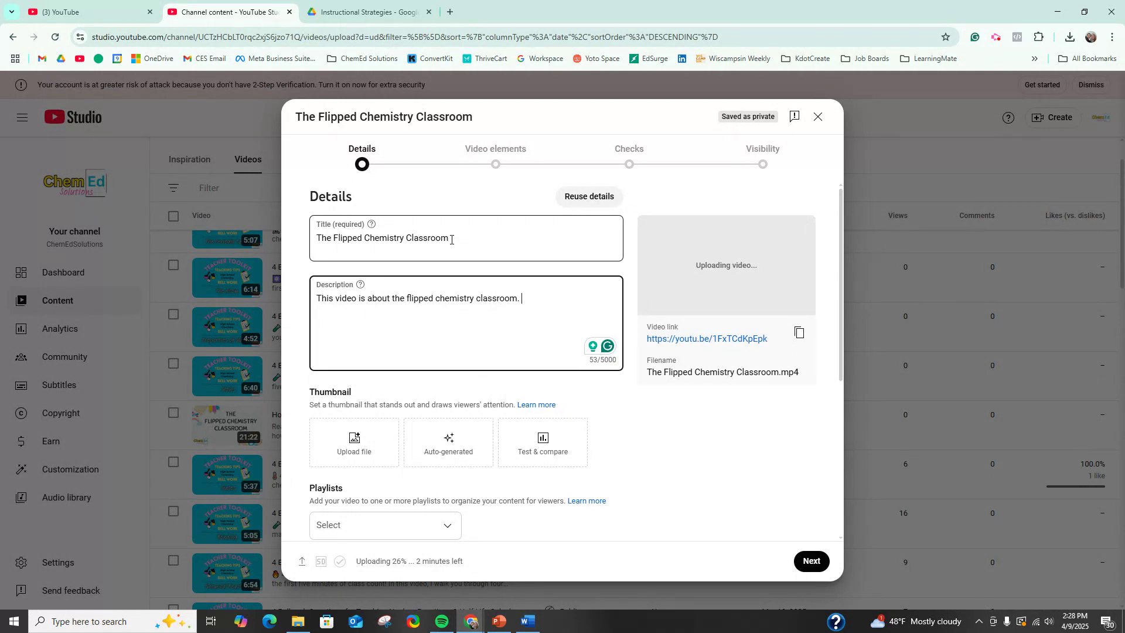
Step: Start a new playlist from the video's details and title it "The Periodic Table", leaving the description empty
scroll(521, 434, down, 2)
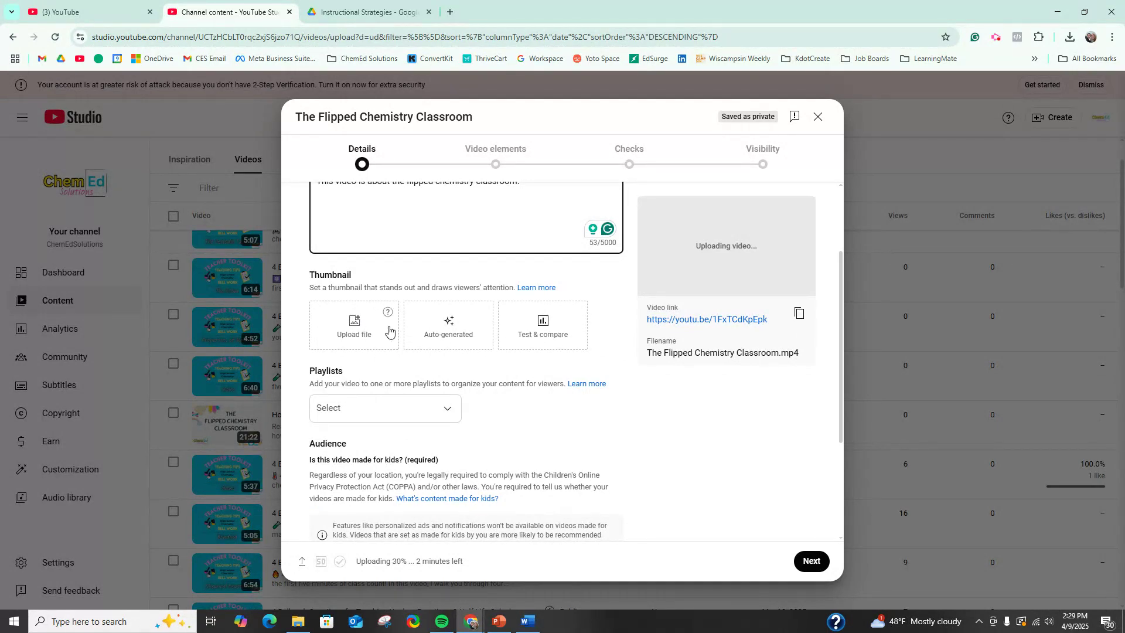
scroll(384, 327, down, 1)
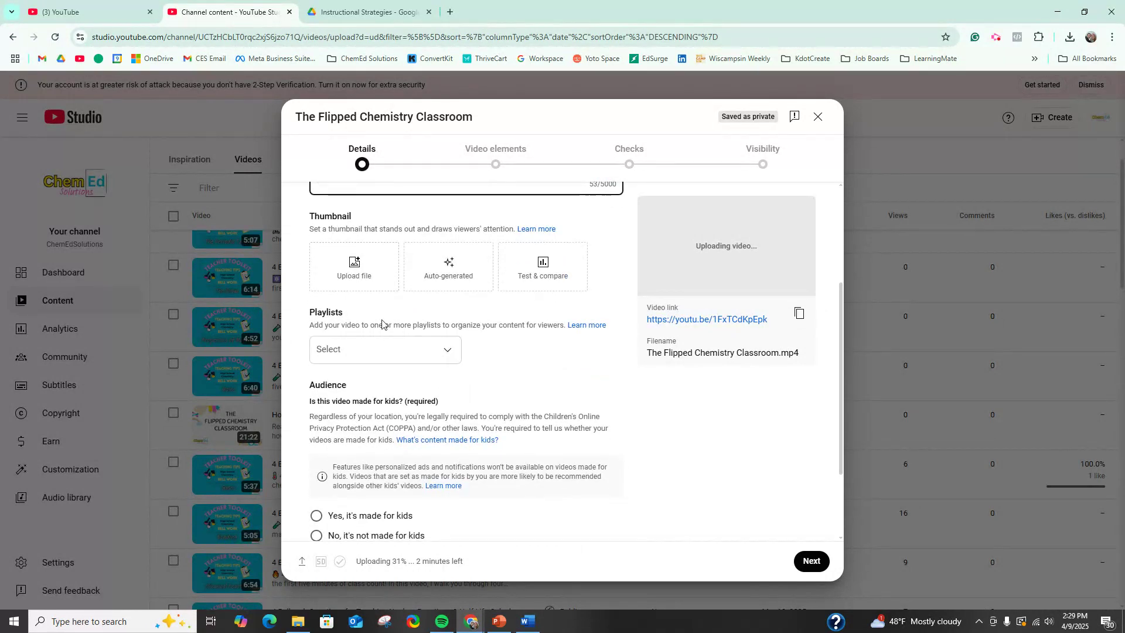
click(447, 350)
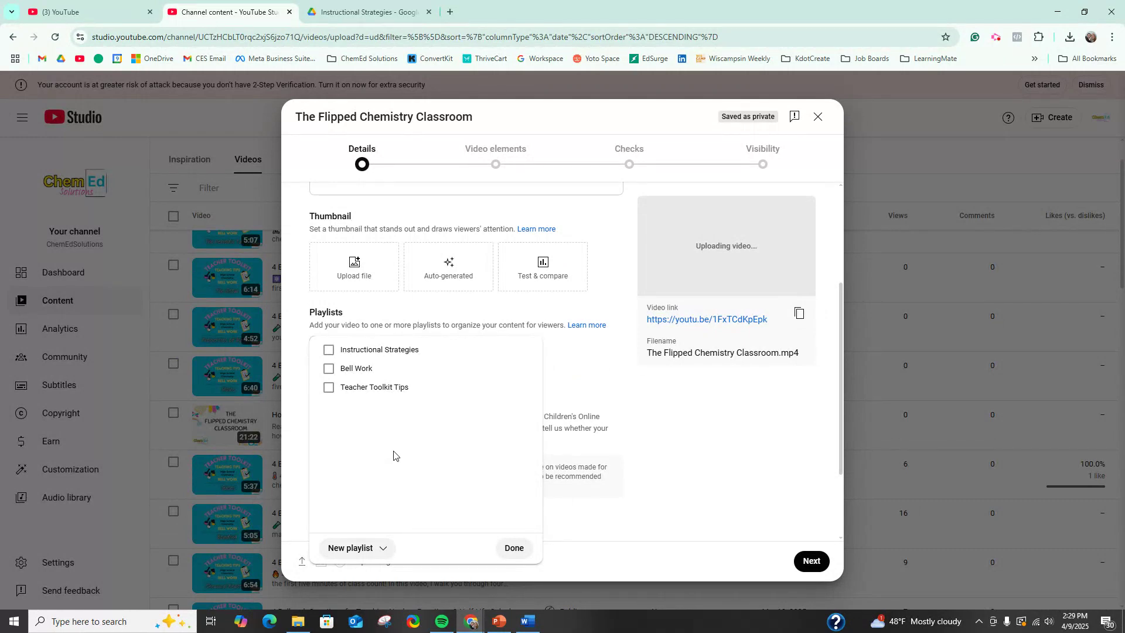
click(384, 549)
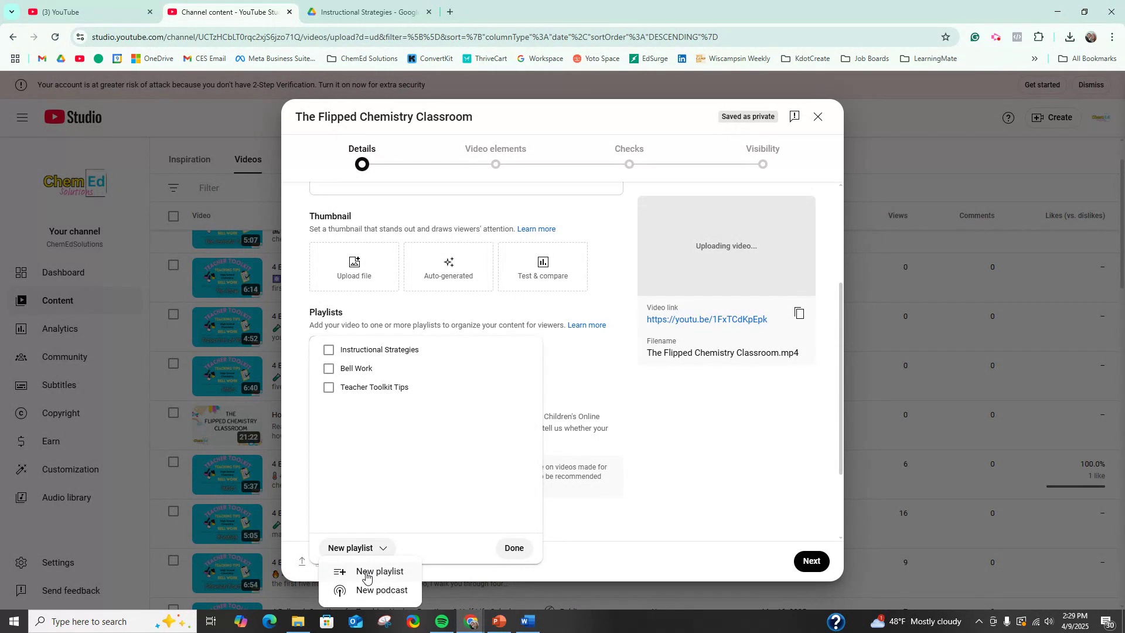
click(345, 577)
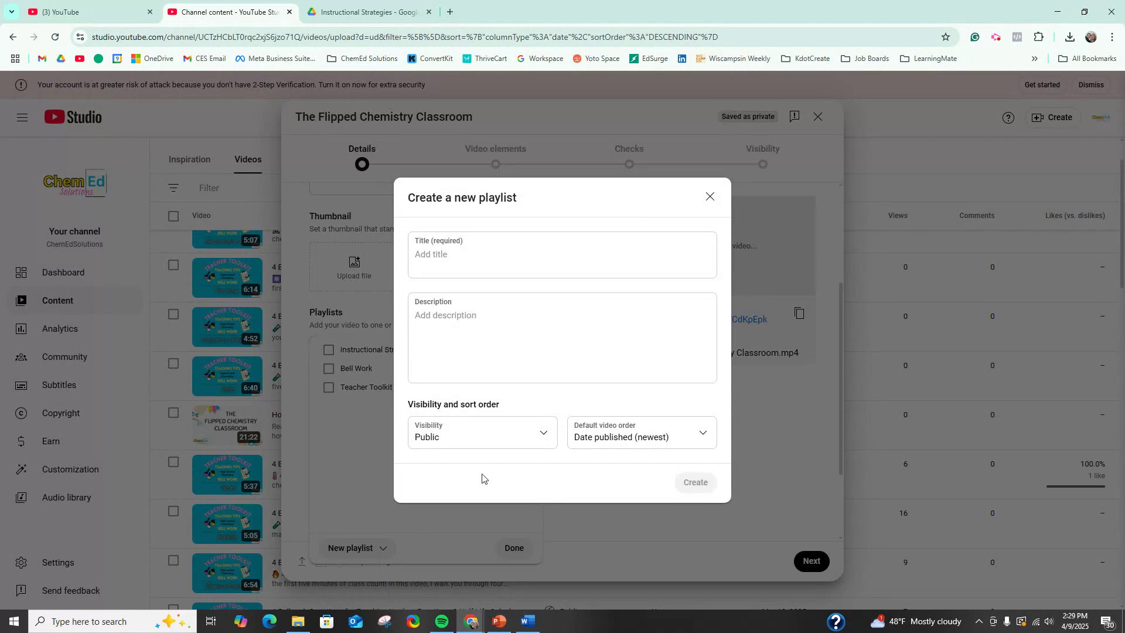
click(484, 258)
text(T)
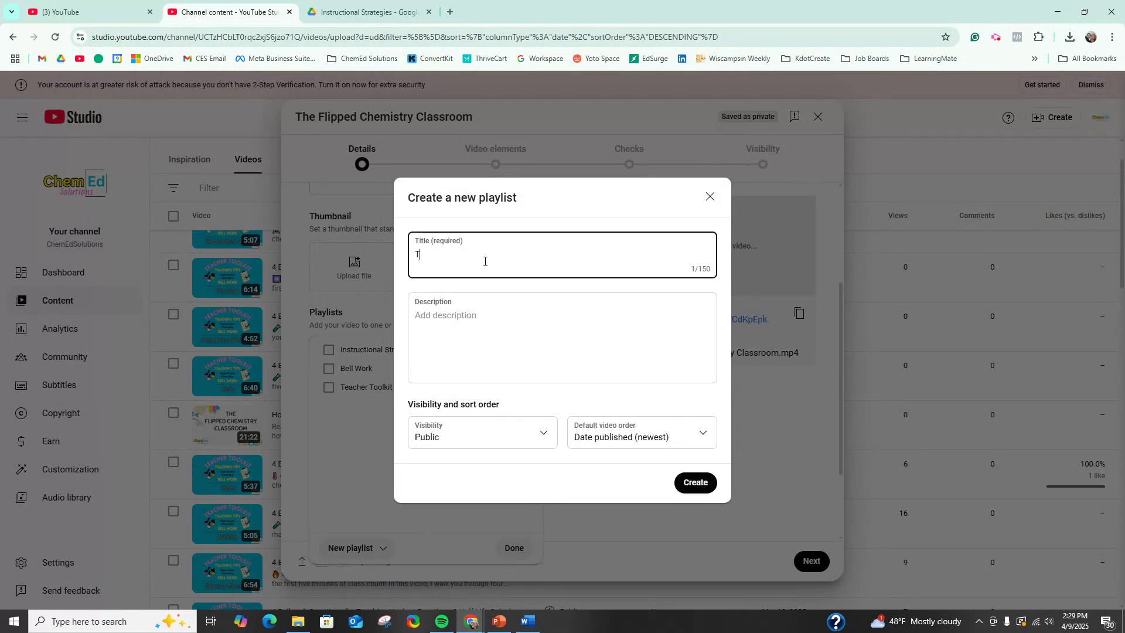
text(he Periodic Ta)
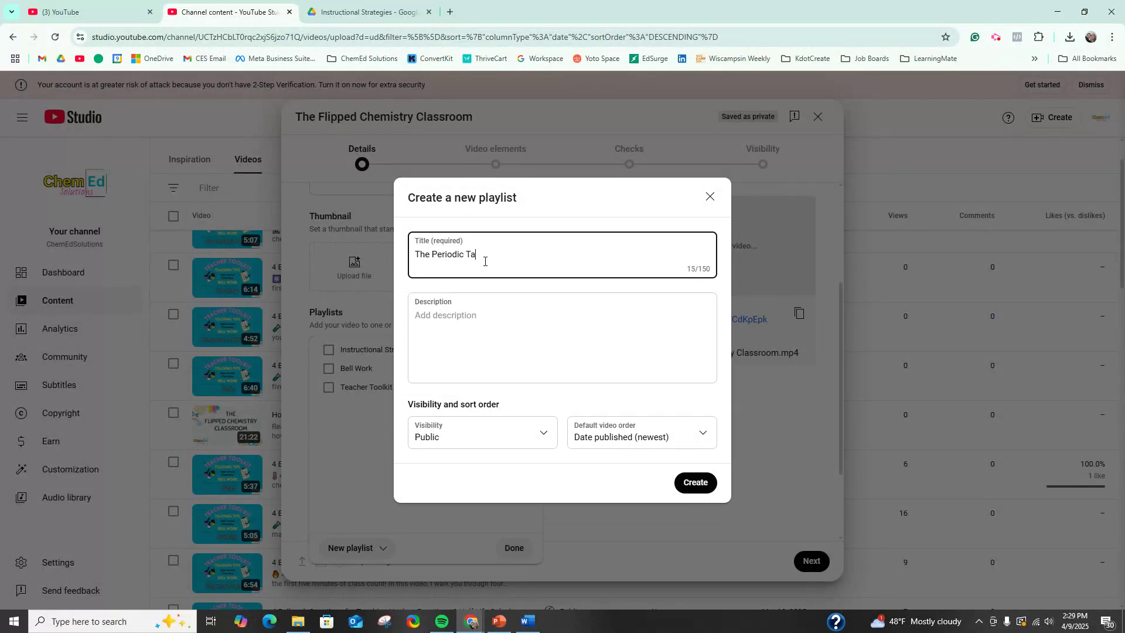
text(ble)
click(457, 314)
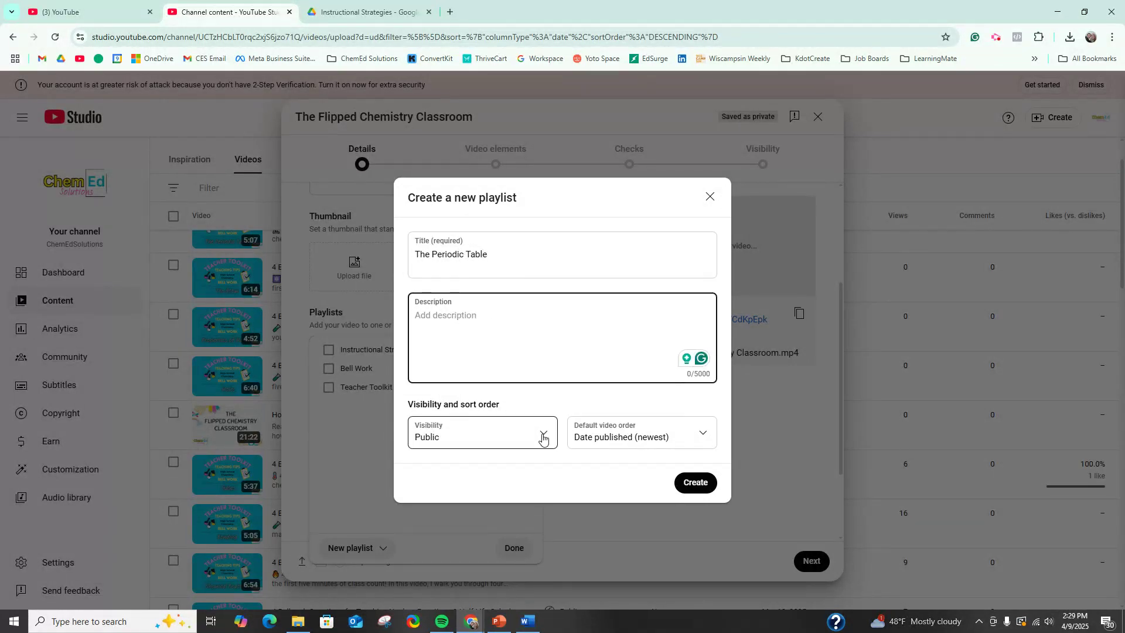
Step: Create the playlist with Unlisted visibility and add the video to The Periodic Table
click(542, 436)
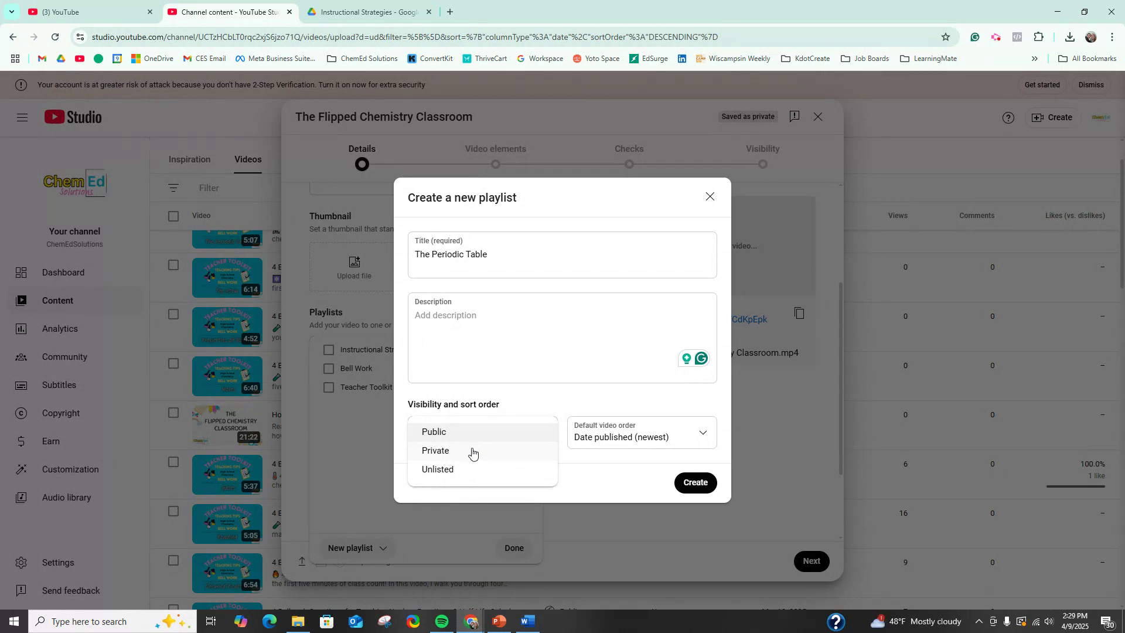
click(461, 472)
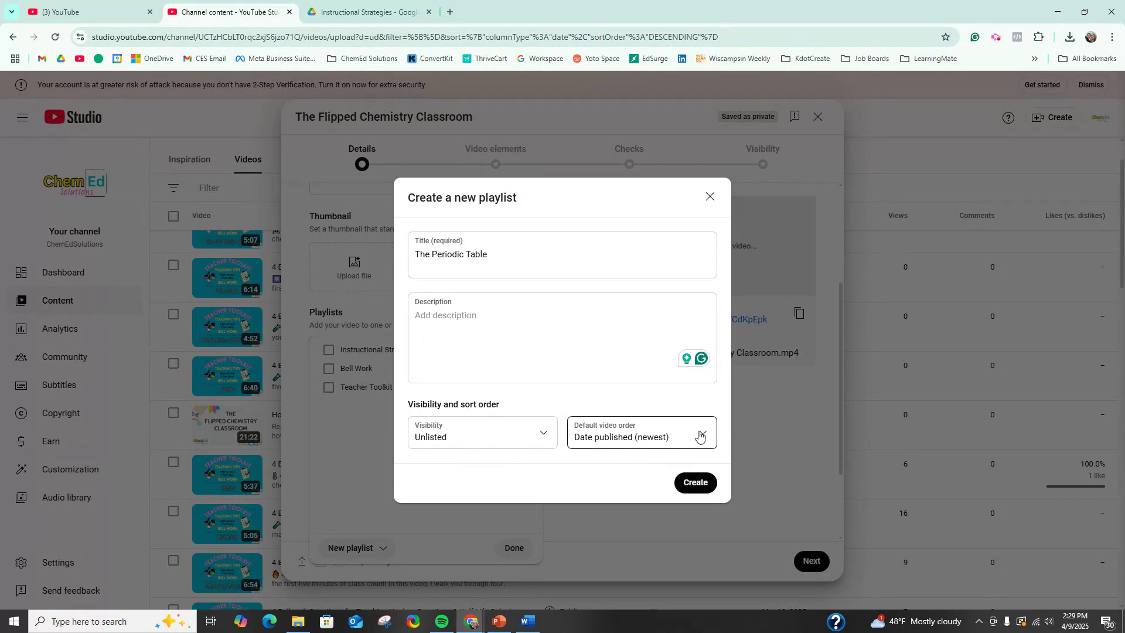
click(695, 483)
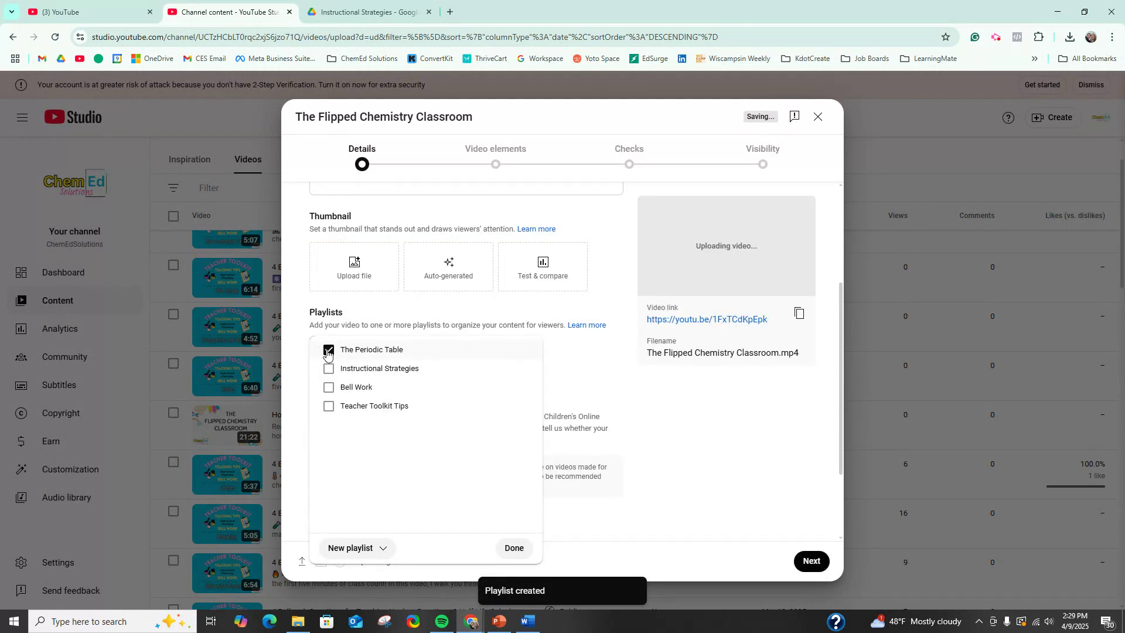
click(515, 548)
Step: Set the video's audience to "Yes, it's made for kids"
scroll(500, 492, down, 1)
scroll(500, 492, down, 2)
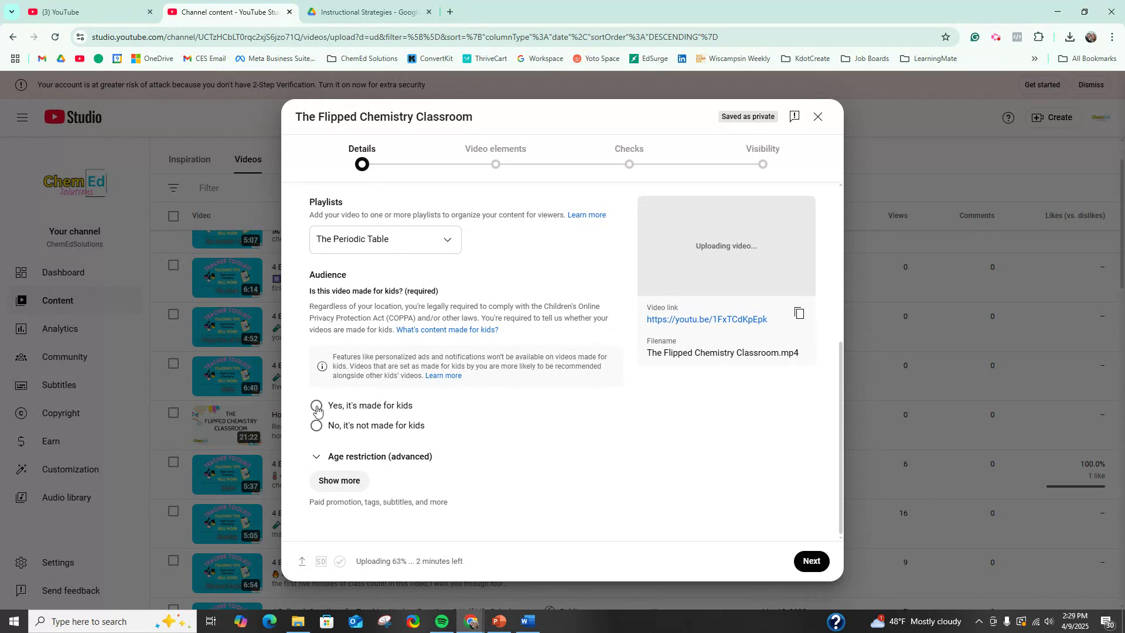
click(317, 408)
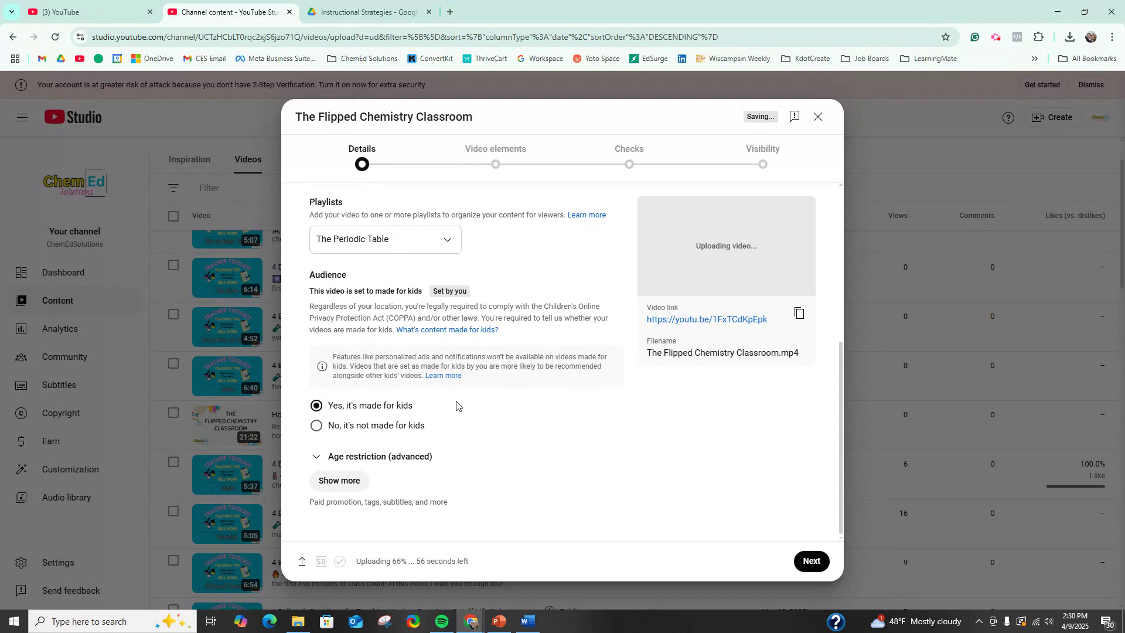
Step: Examine the advanced age restriction options for the video, leaving them unchanged
click(316, 457)
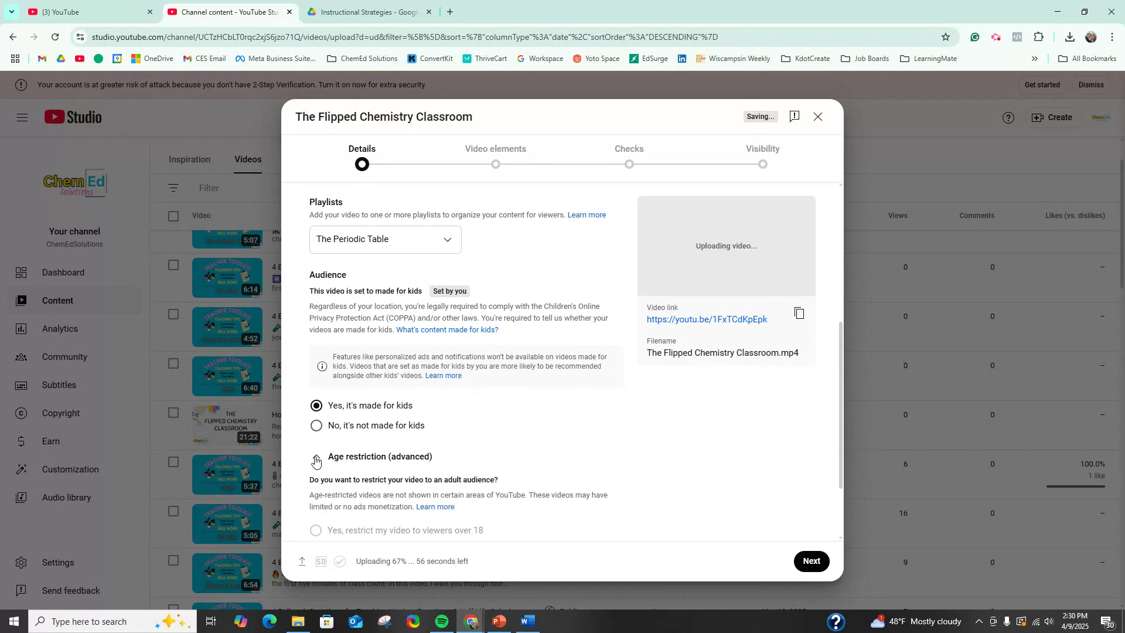
click(316, 457)
scroll(756, 438, up, 3)
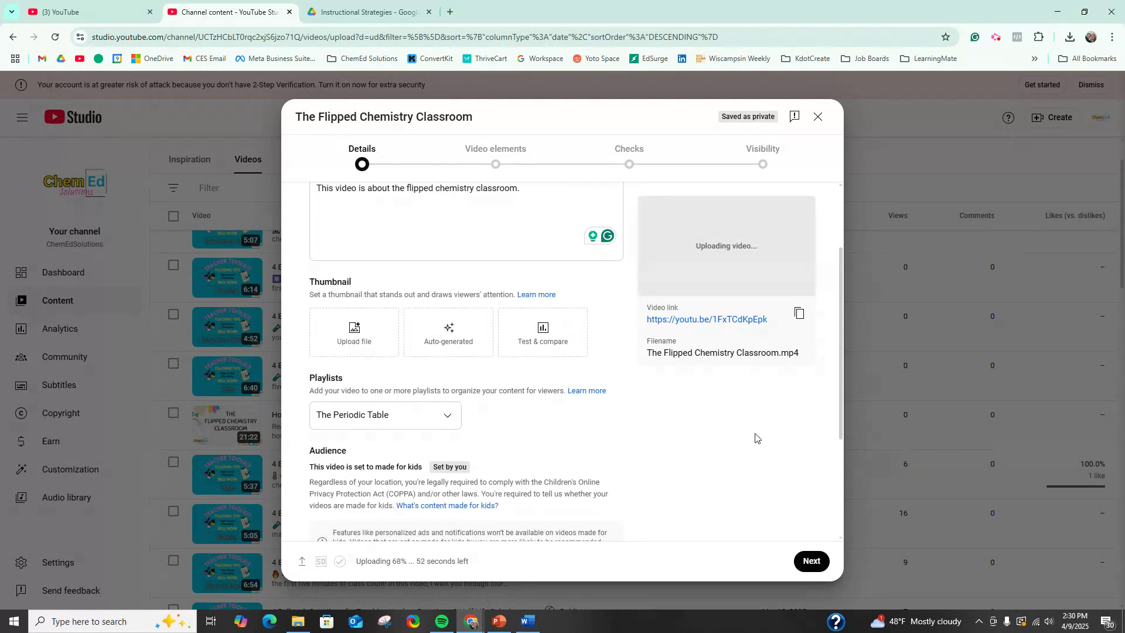
Step: Proceed through the video elements and checks without adding anything, and set the video's visibility to Unlisted
click(813, 564)
click(813, 561)
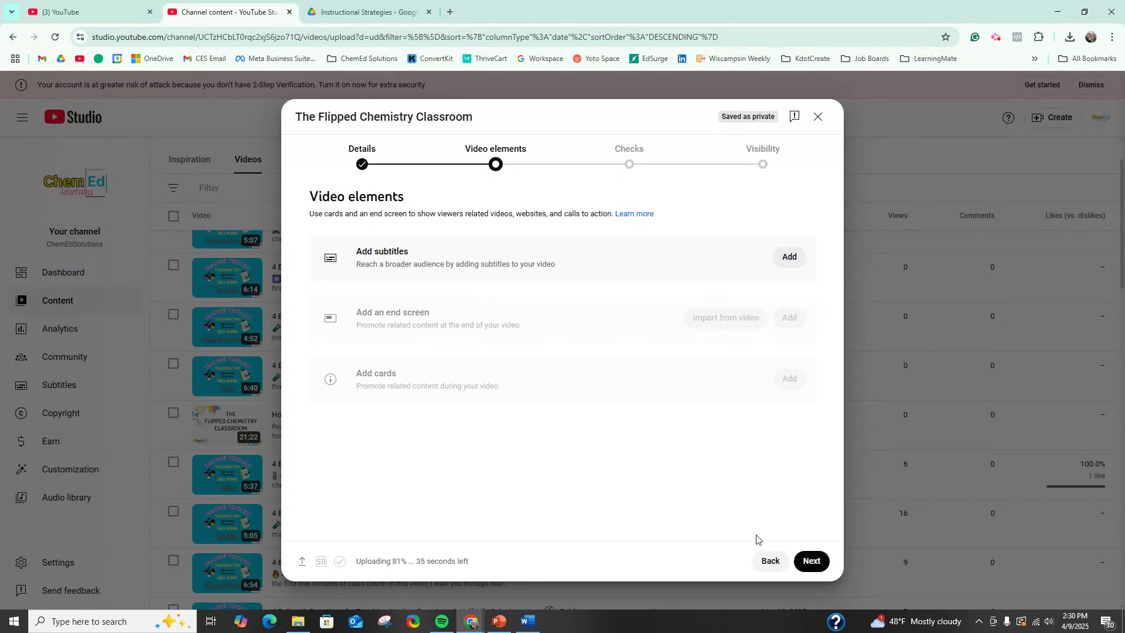
click(816, 565)
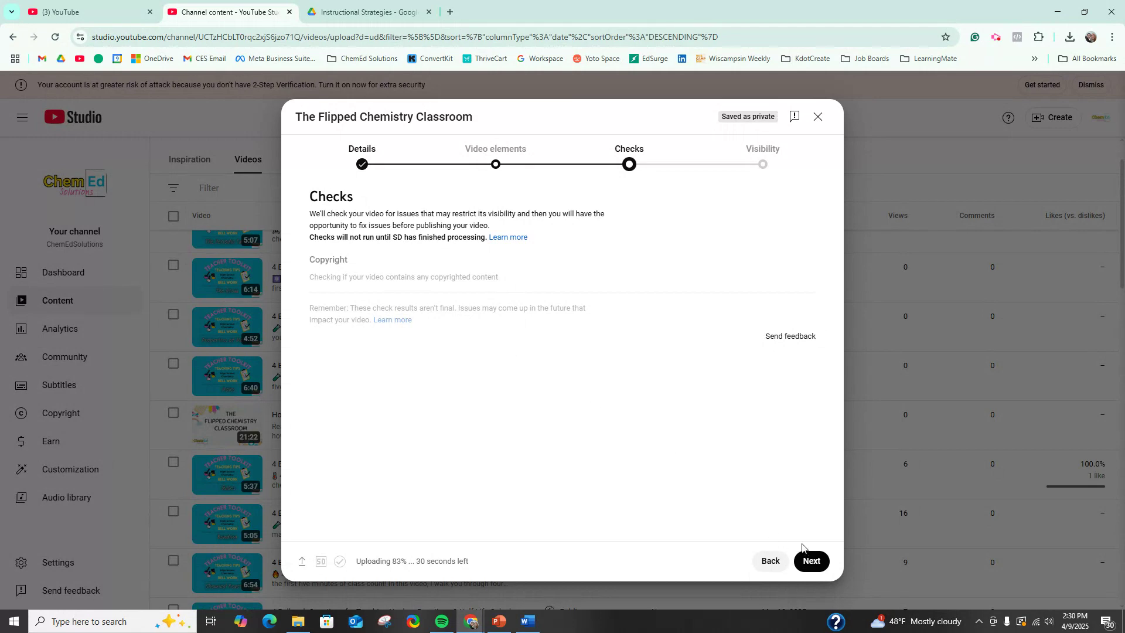
click(818, 568)
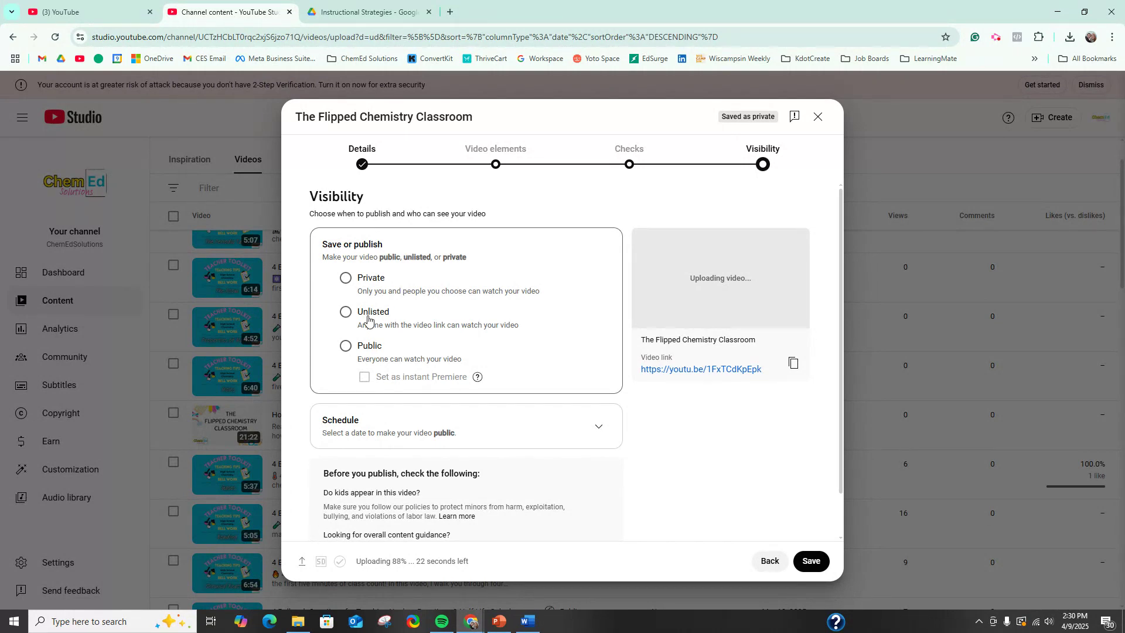
click(346, 314)
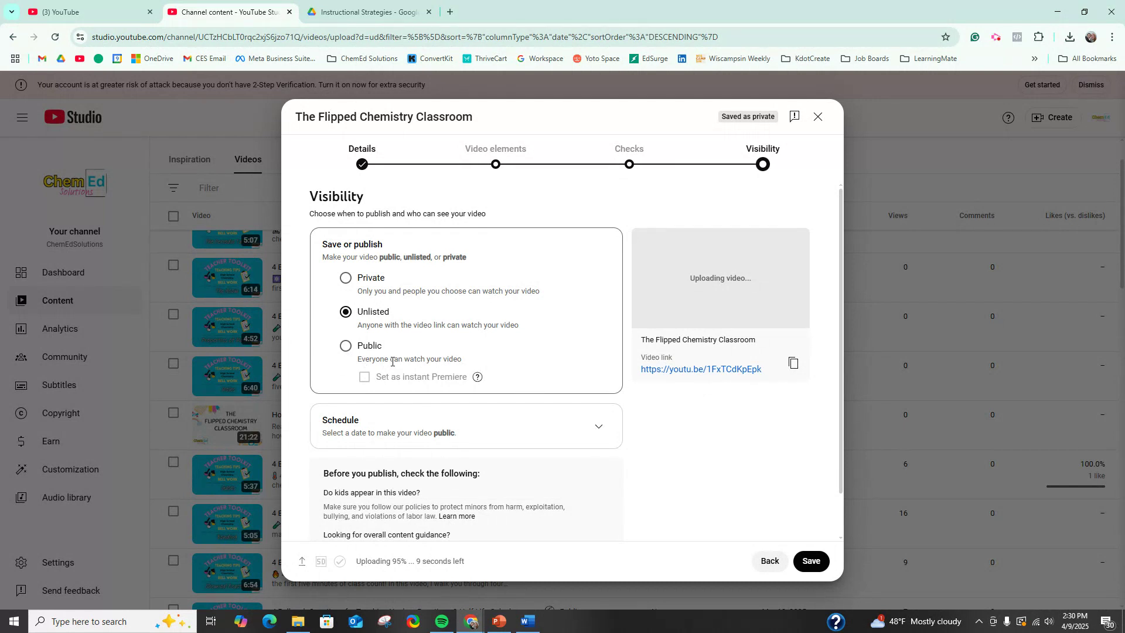
Step: Try Private visibility with private sharing and no invitees, and return the video to Unlisted
click(347, 279)
click(407, 316)
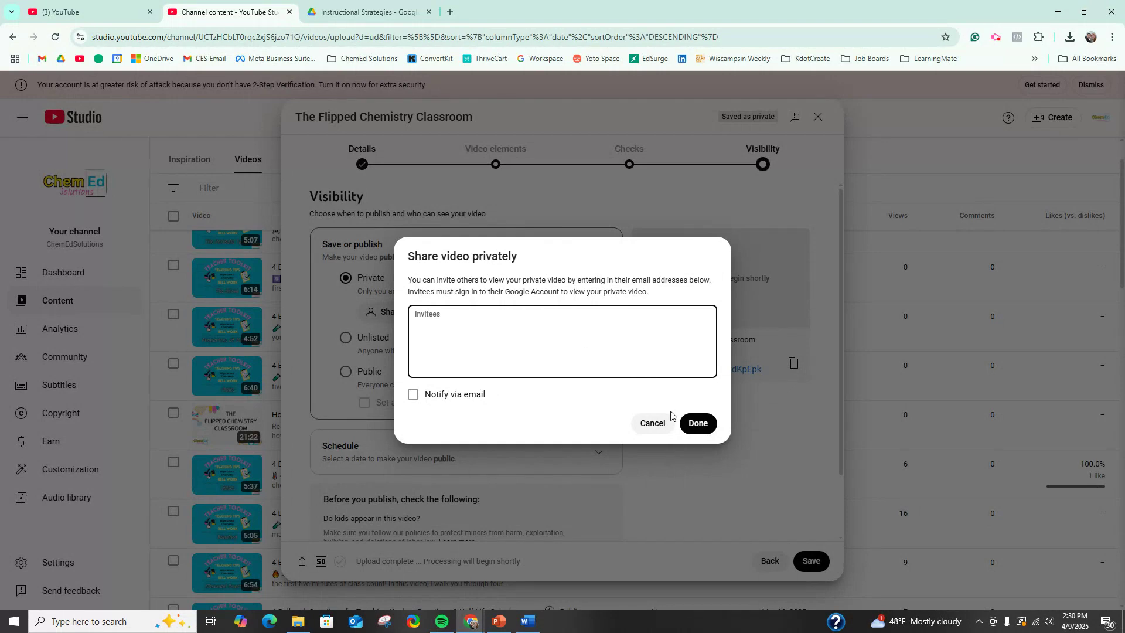
click(698, 424)
click(344, 340)
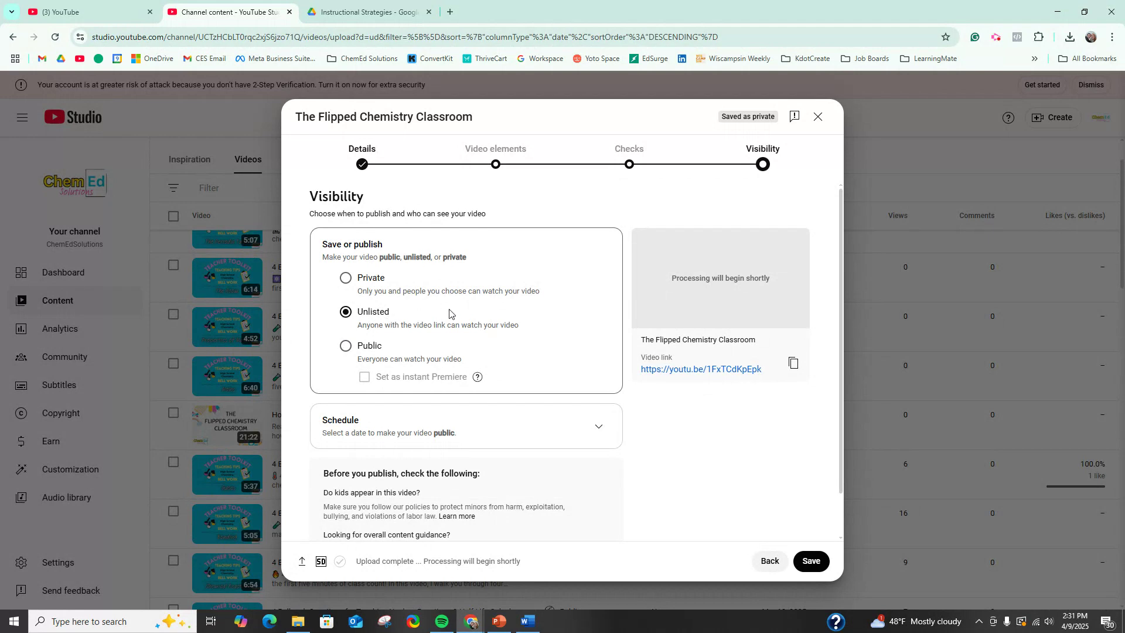
Step: Examine the options for scheduling the video as public, and return to the save or publish options
scroll(520, 352, down, 1)
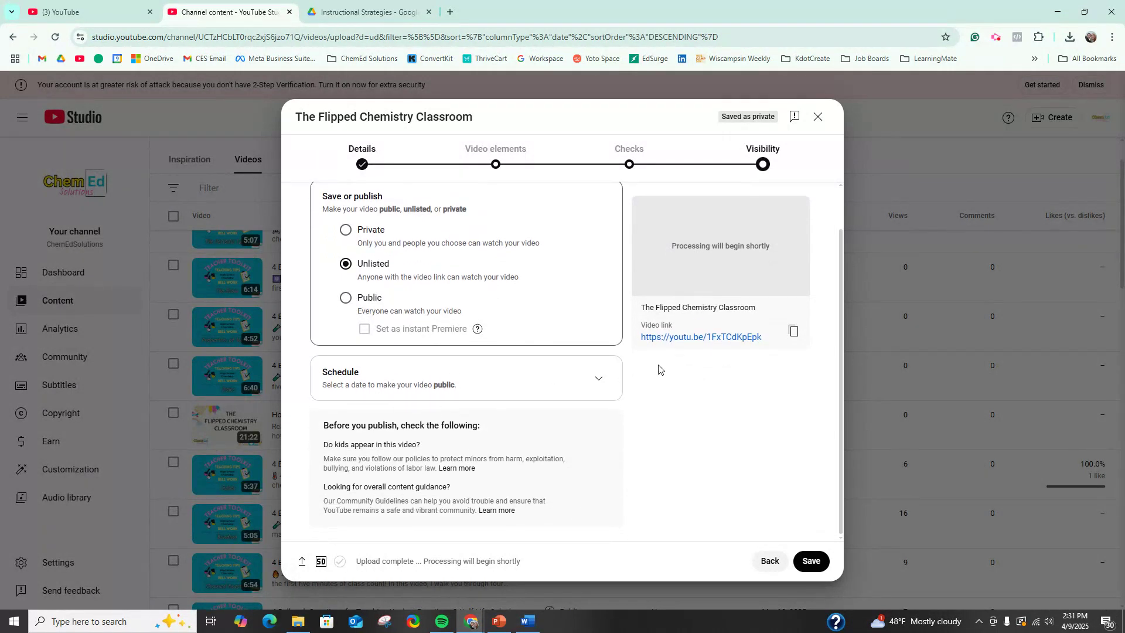
click(597, 378)
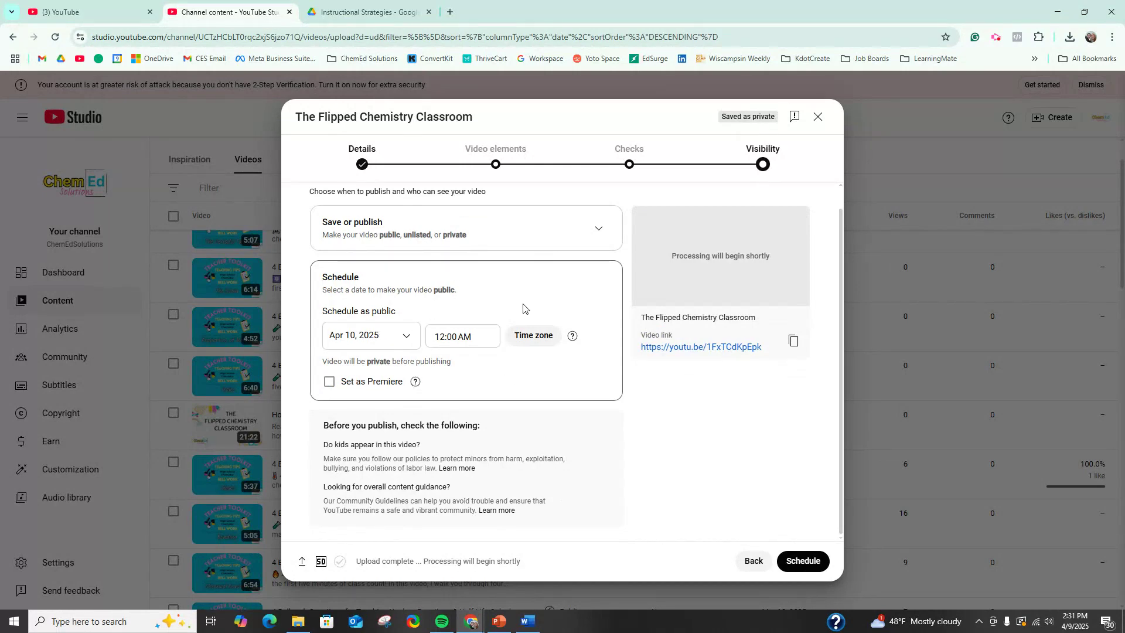
click(604, 234)
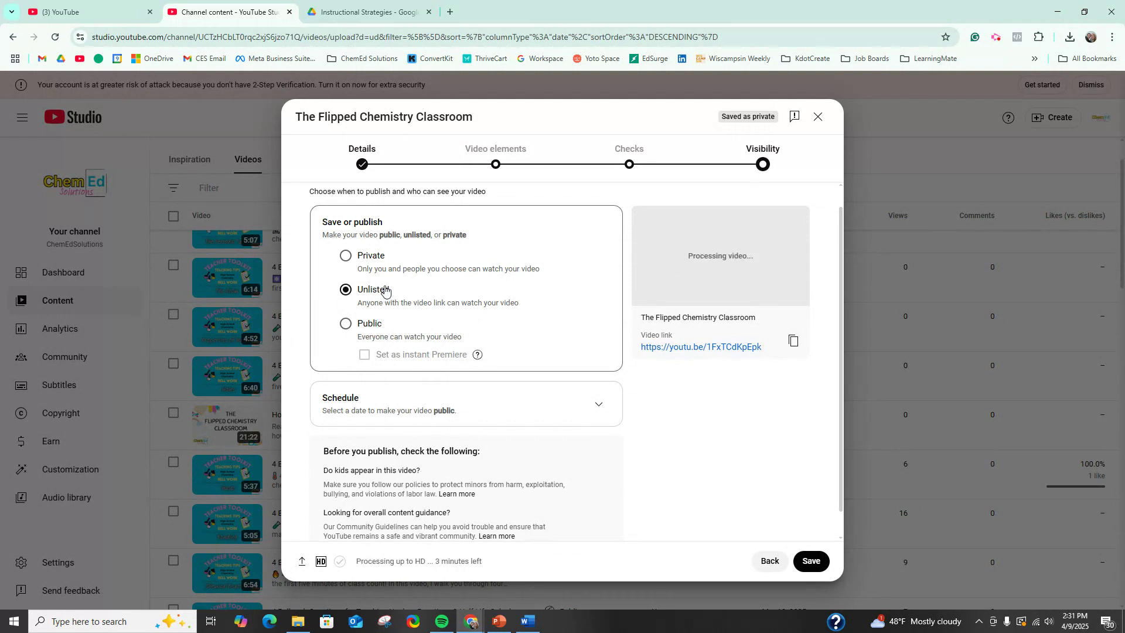
Step: Save the video as Unlisted and close the video processing notice
scroll(431, 302, down, 1)
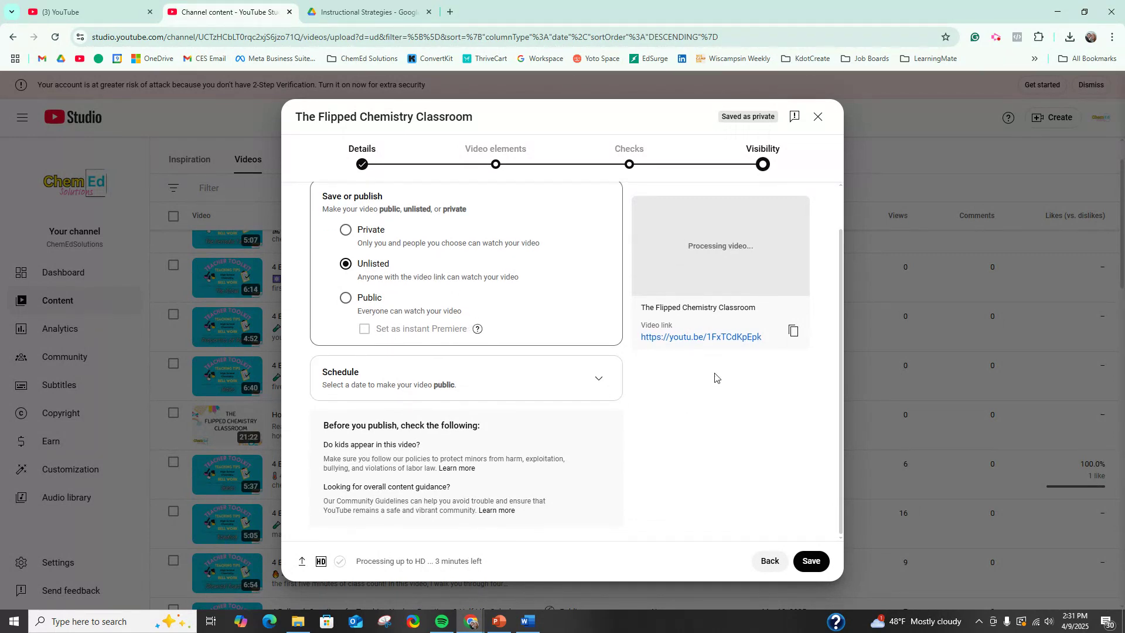
click(813, 564)
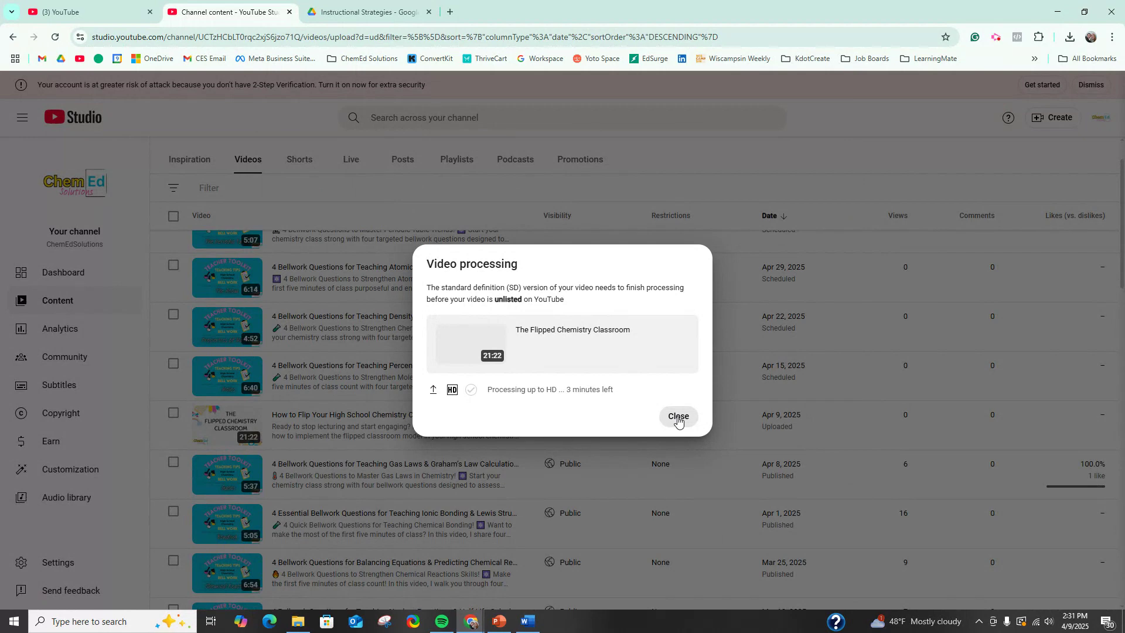
click(679, 417)
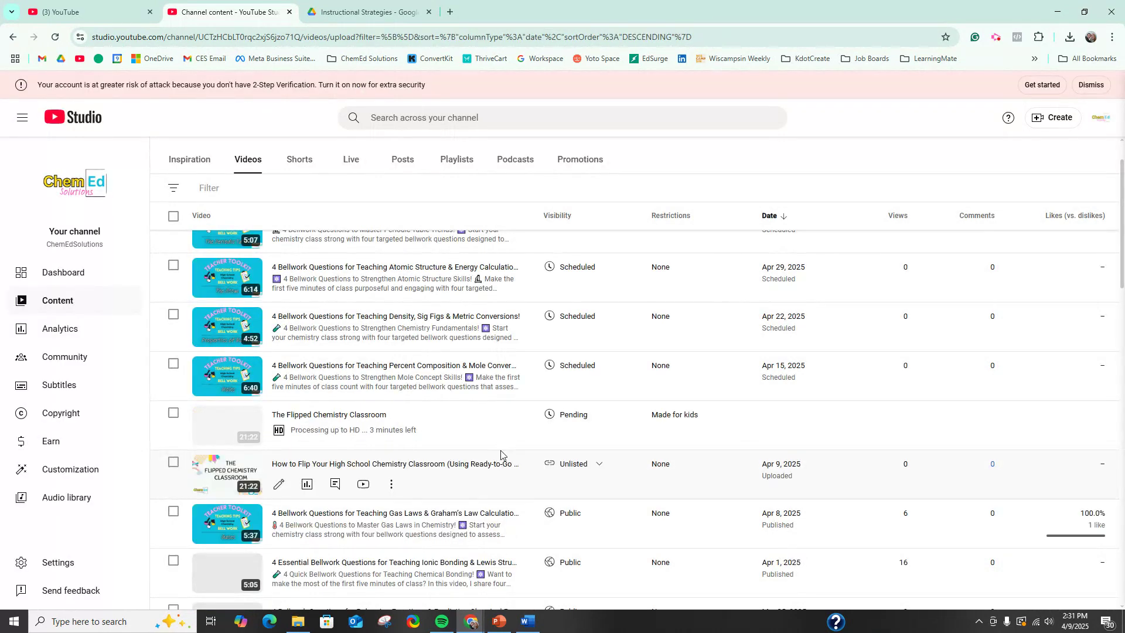
Step: Get the shareable link of The Flipped Chemistry Classroom video from the channel's video list
scroll(502, 453, up, 1)
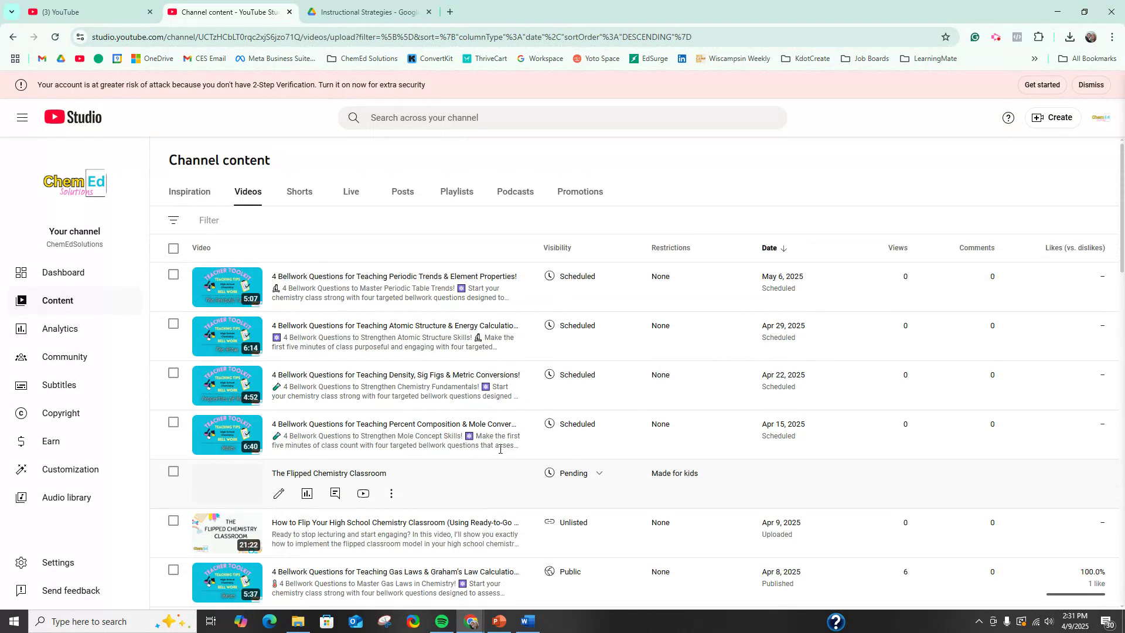
click(392, 494)
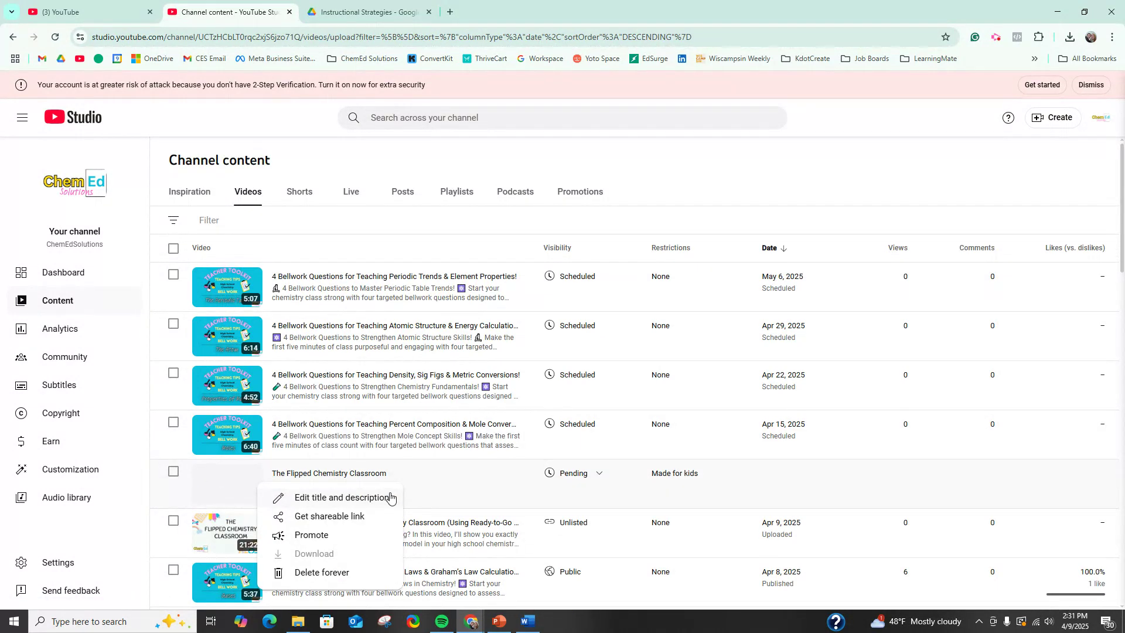
click(357, 515)
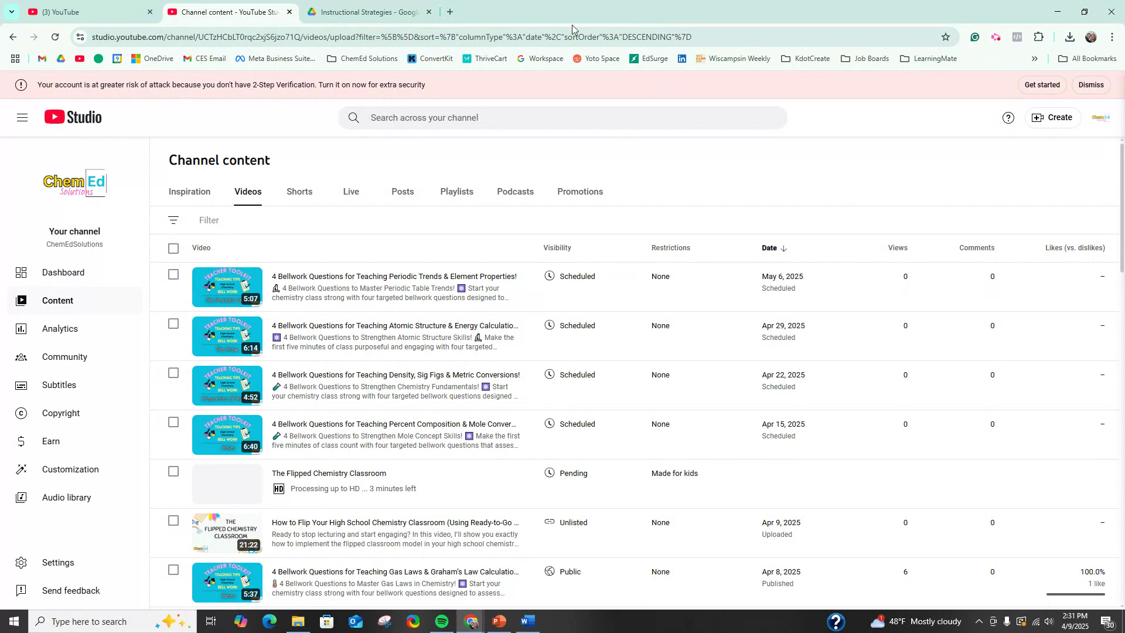
drag(522, 16, 481, 4)
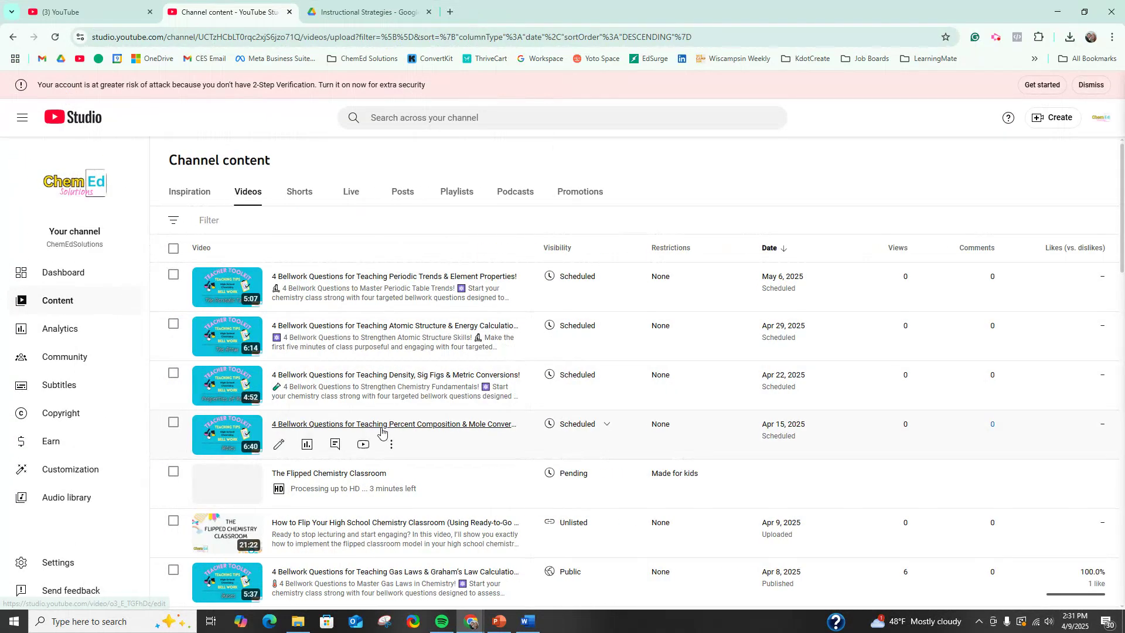